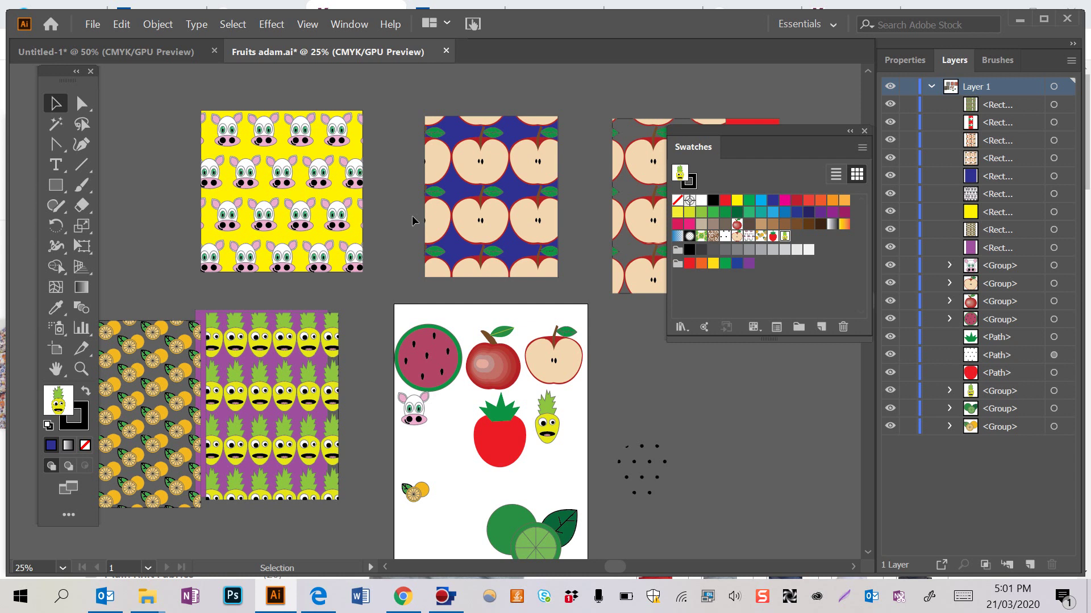
Draw a portrait rectangle in the empty canvas area above the yellow cow pattern.
scroll(413, 220, "left", 2)
left_click(290, 404)
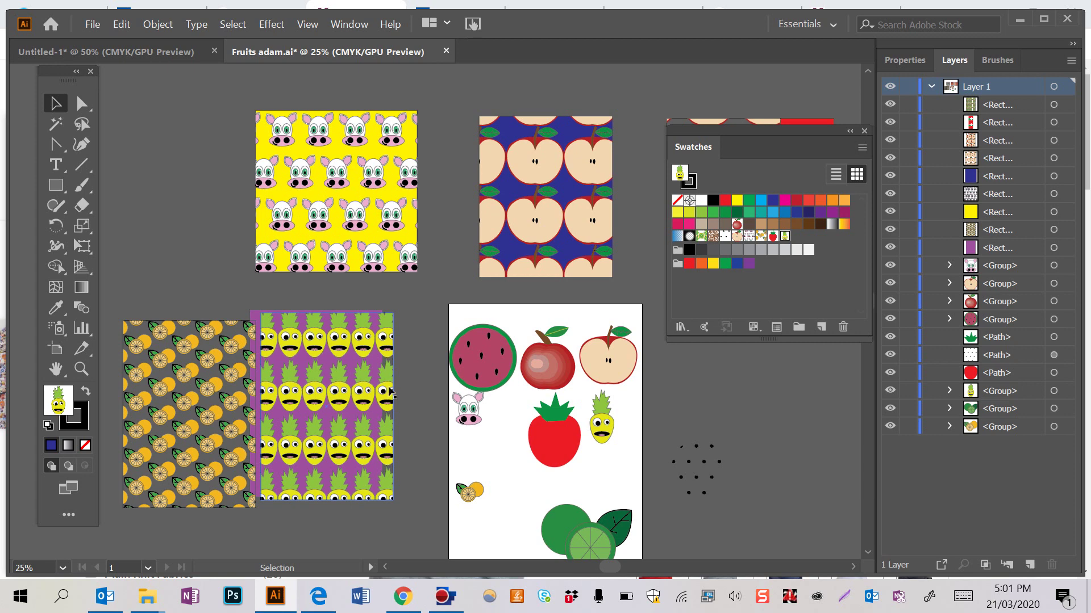
scroll(391, 392, "up", 5)
scroll(391, 391, "down", 1)
scroll(391, 391, "up", 1)
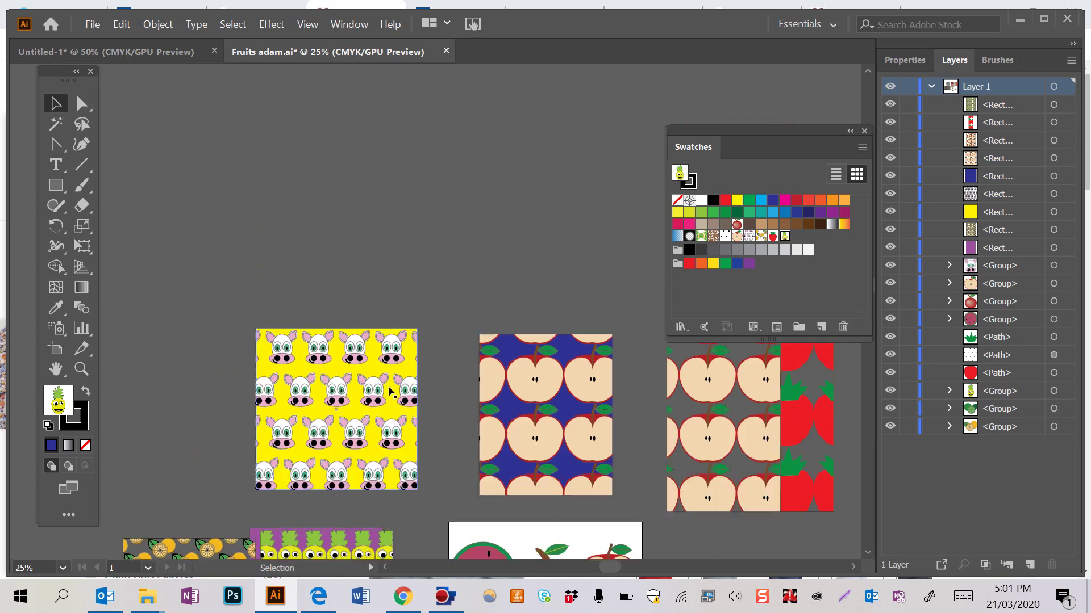
scroll(390, 392, "up", 2)
left_click(55, 185)
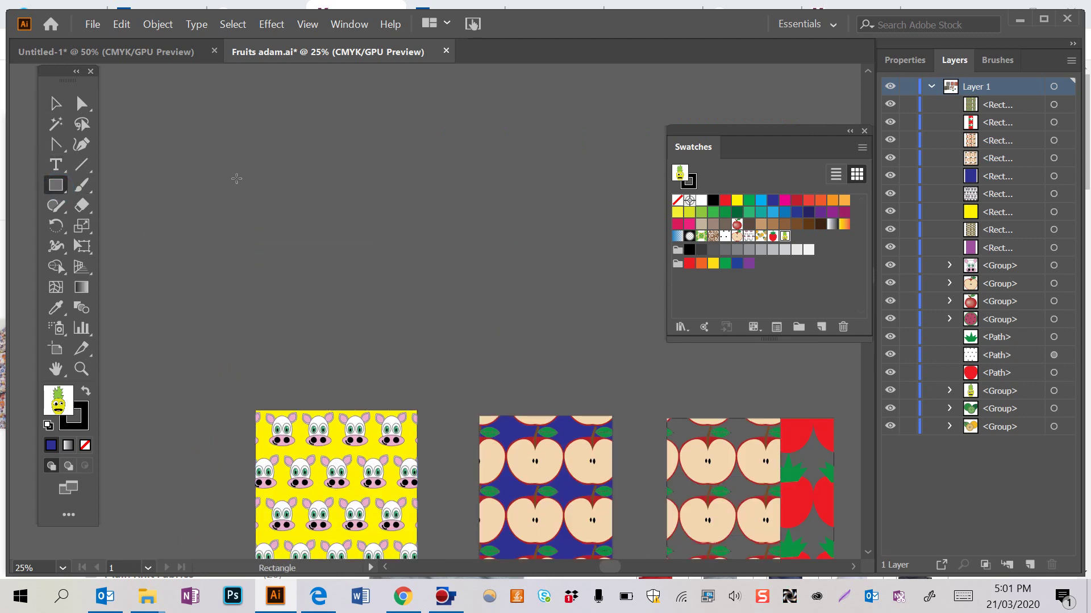
left_click_drag(236, 177, 366, 366)
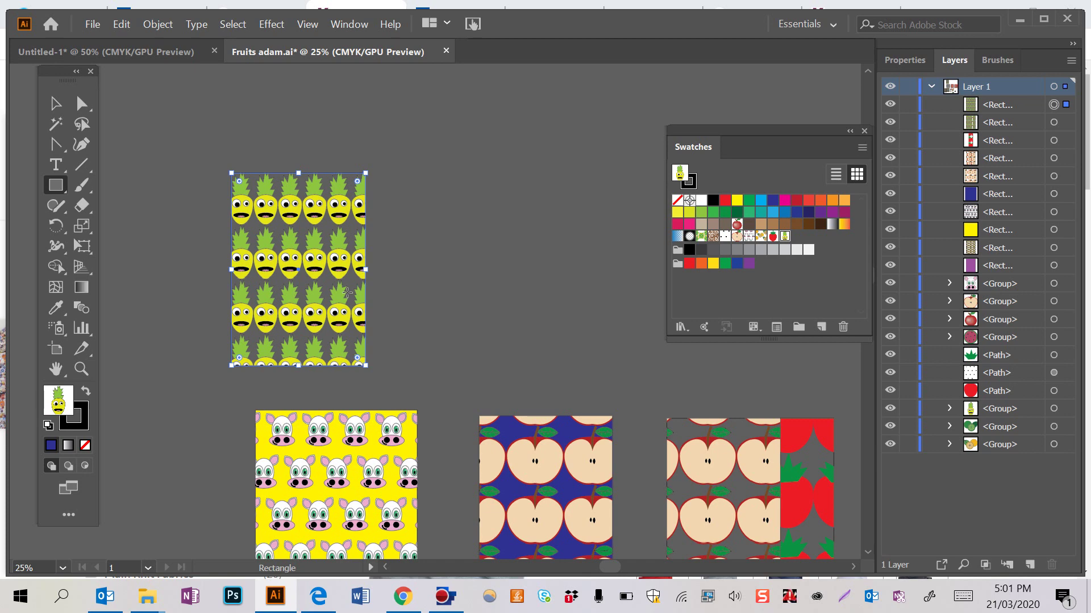
Fill the new rectangle with solid magenta instead of the pineapple pattern.
key("ctrl+plus")
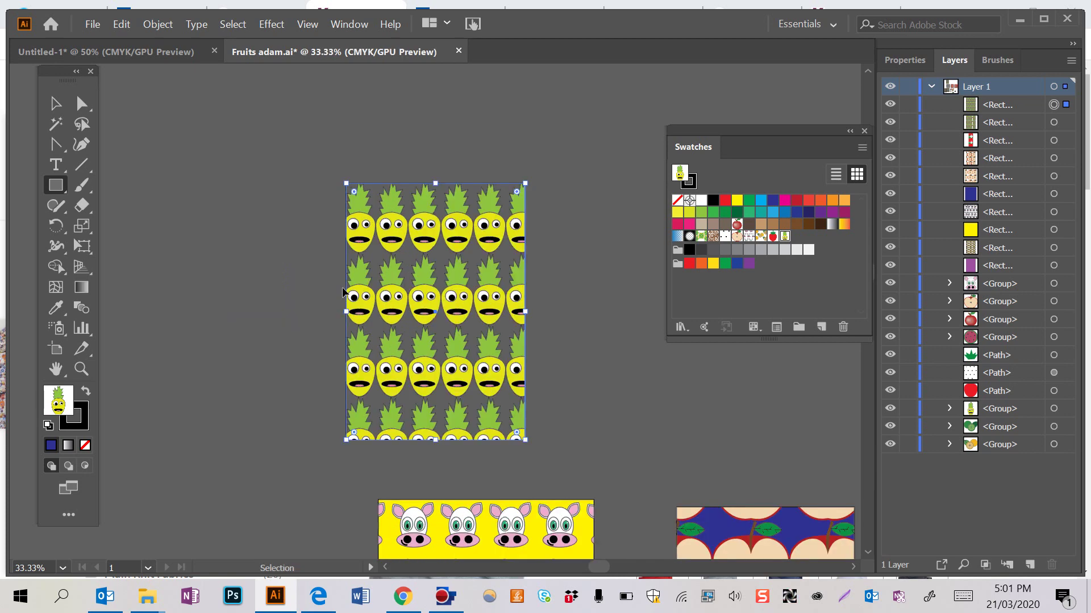
scroll(347, 292, "right", 3)
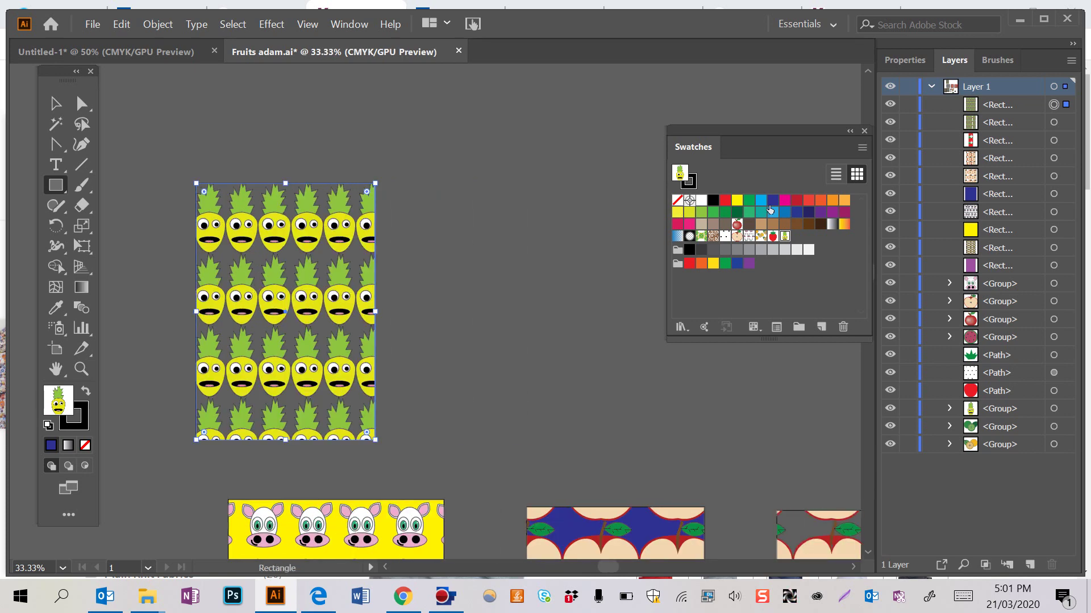
left_click(790, 203)
Copy the whole red apple and the halved apple from the artboard into the empty space beside the magenta rectangle.
scroll(595, 274, "right", 4)
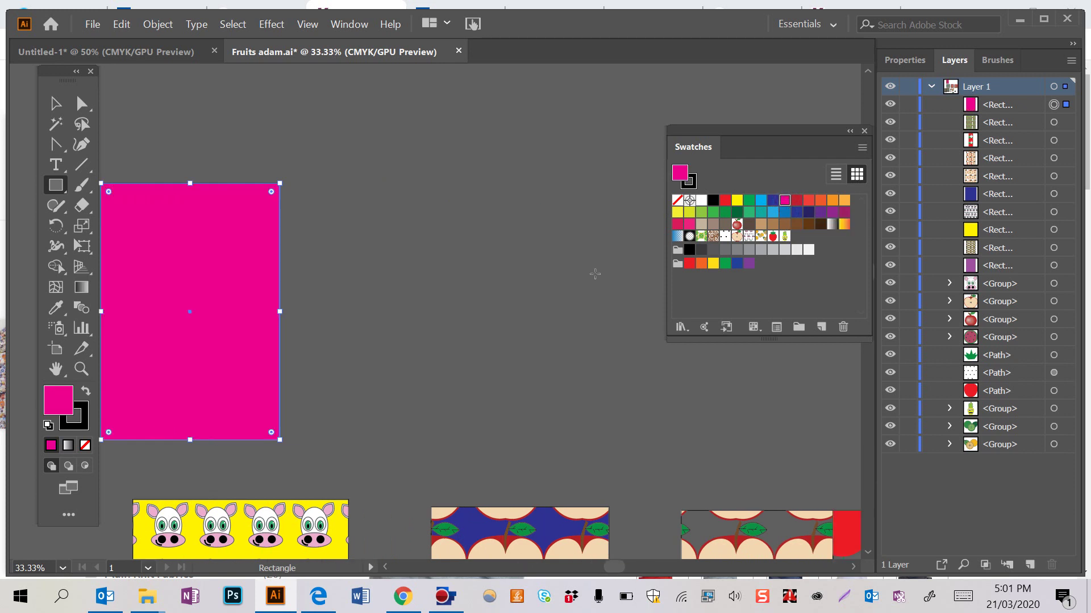
scroll(595, 274, "right", 4)
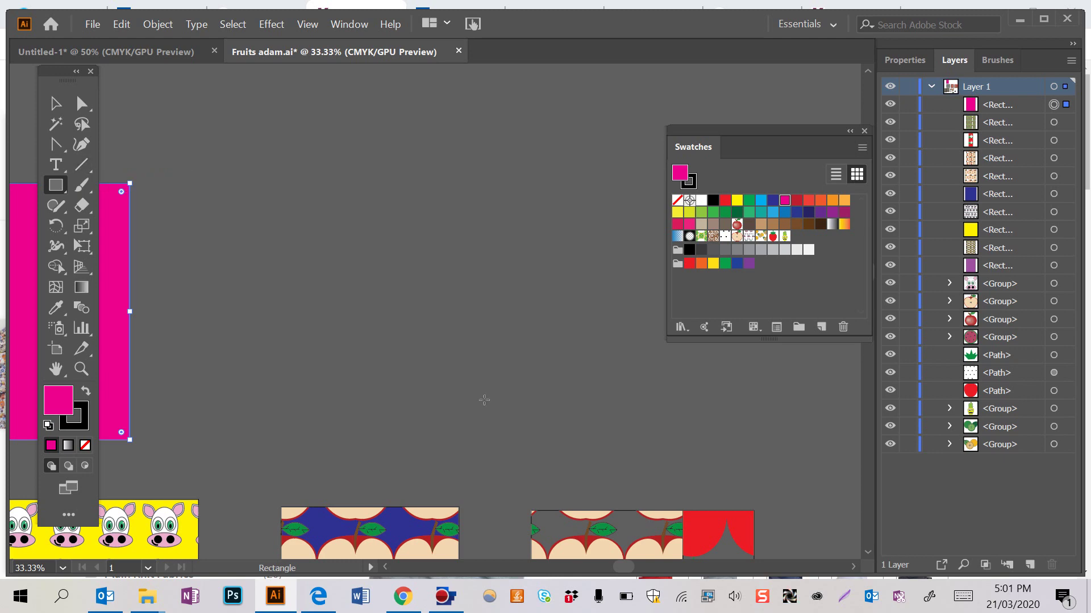
scroll(482, 397, "down", 5)
scroll(484, 401, "down", 4)
key("ctrl+minus")
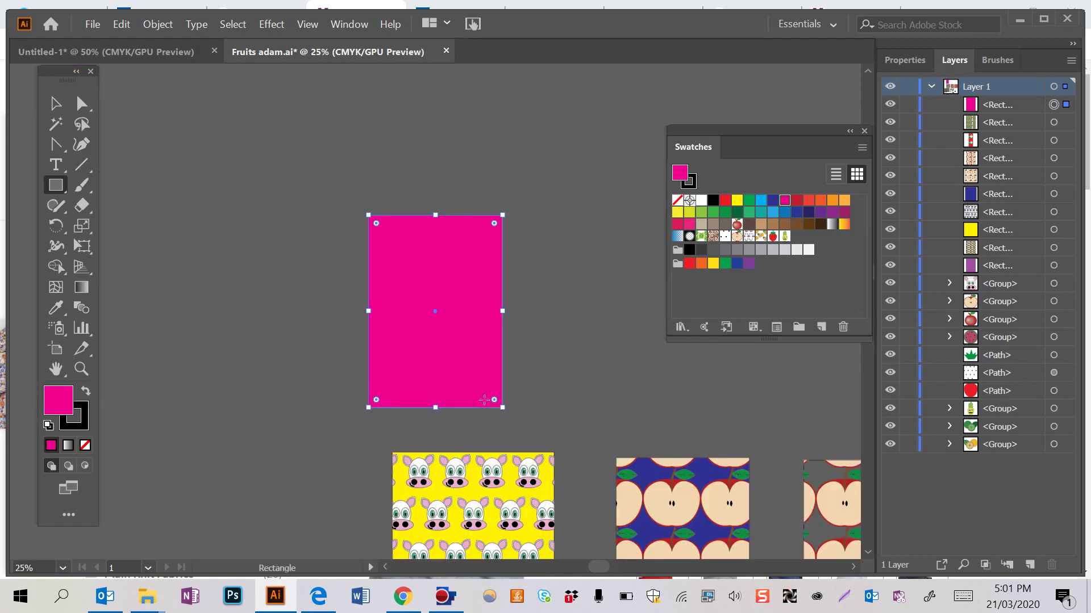
scroll(484, 400, "down", 3)
scroll(484, 401, "right", 5)
scroll(484, 401, "down", 6)
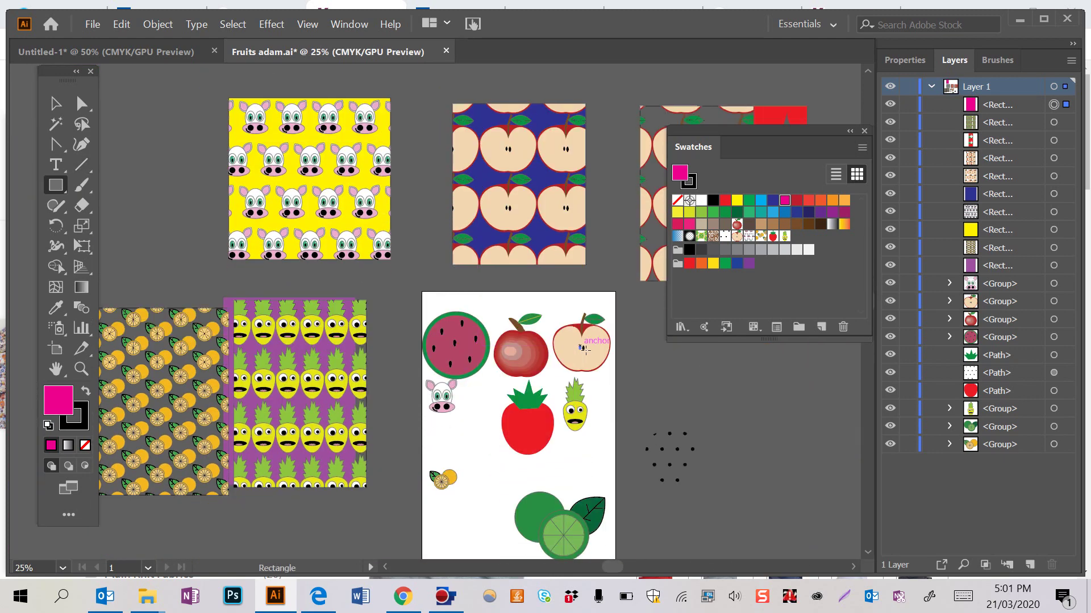
left_click(57, 103)
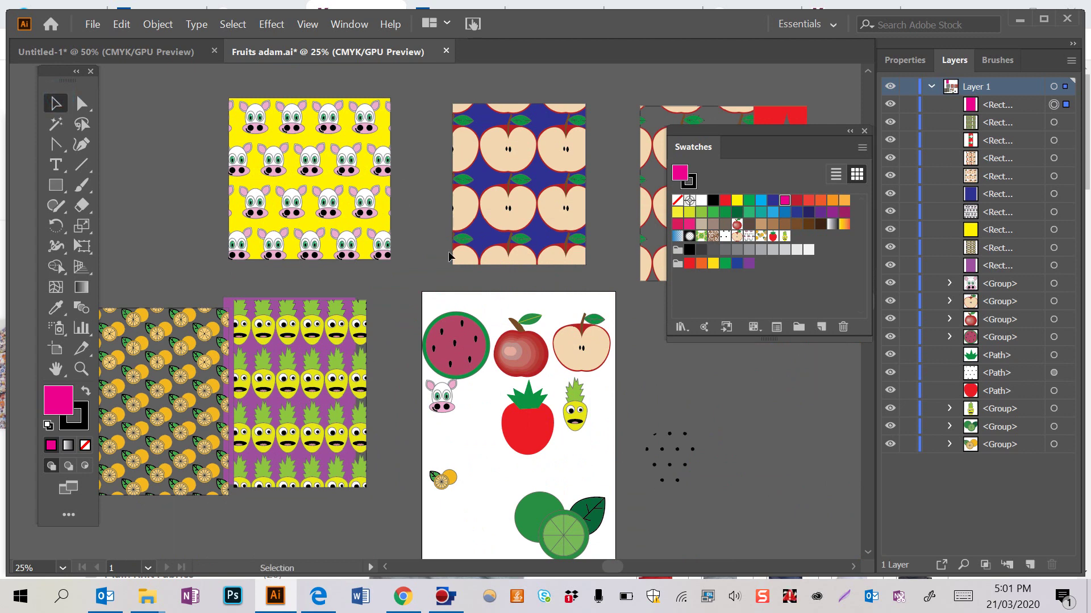
left_click_drag(513, 299, 607, 380)
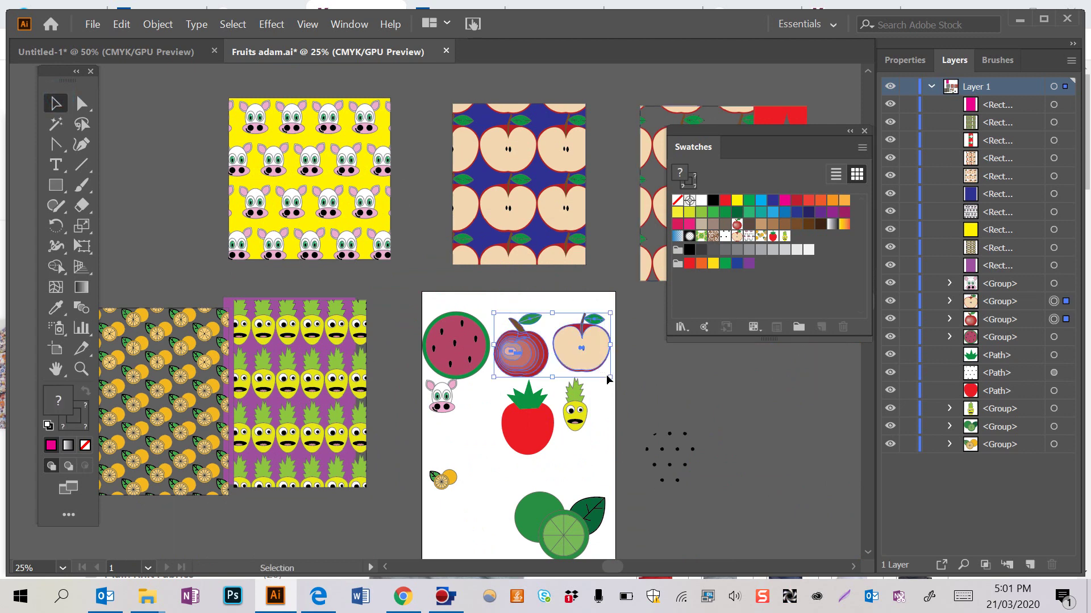
scroll(607, 380, "up", 7)
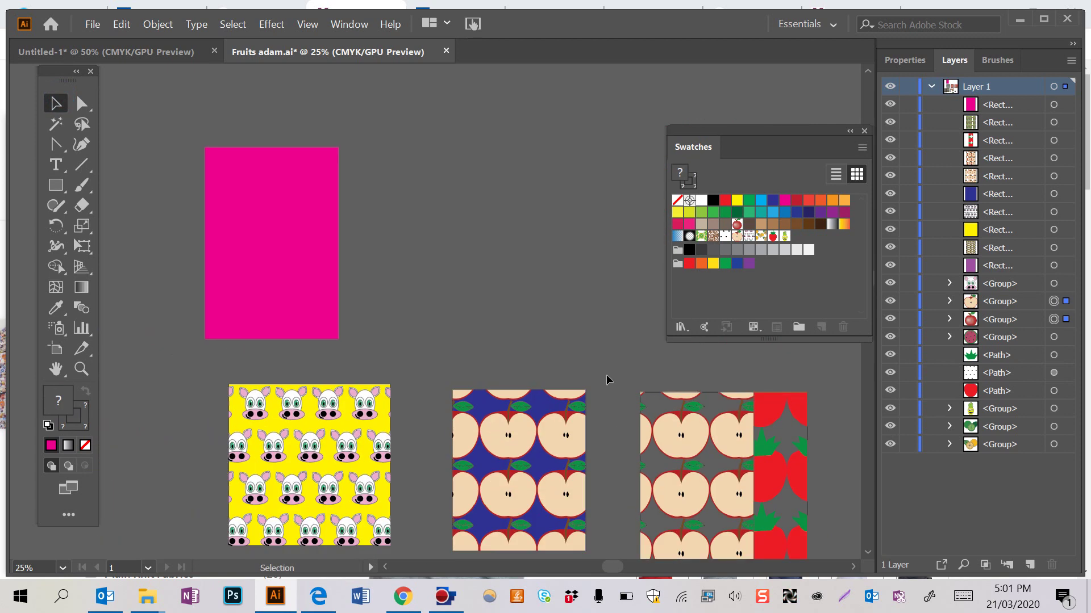
key("ctrl+=")
scroll(607, 380, "up", 5)
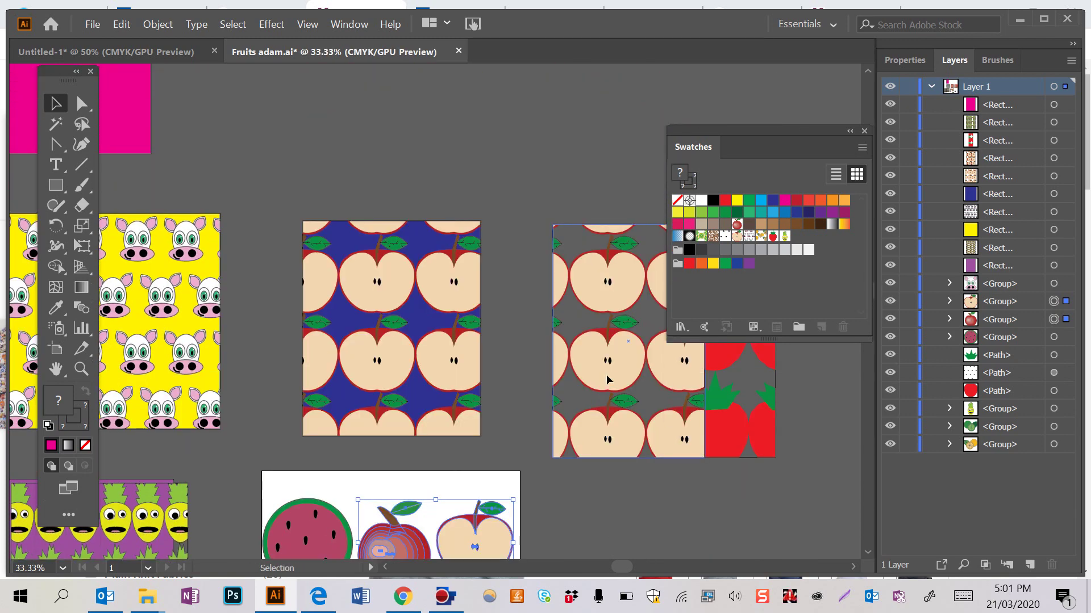
scroll(607, 380, "up", 6)
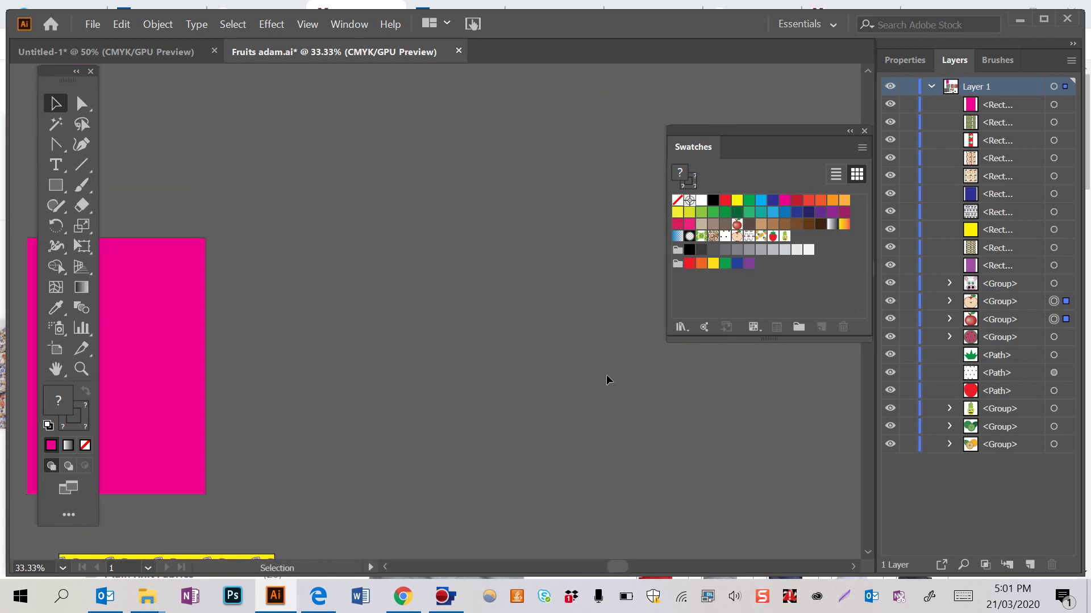
key("ctrl+v")
left_click(377, 390)
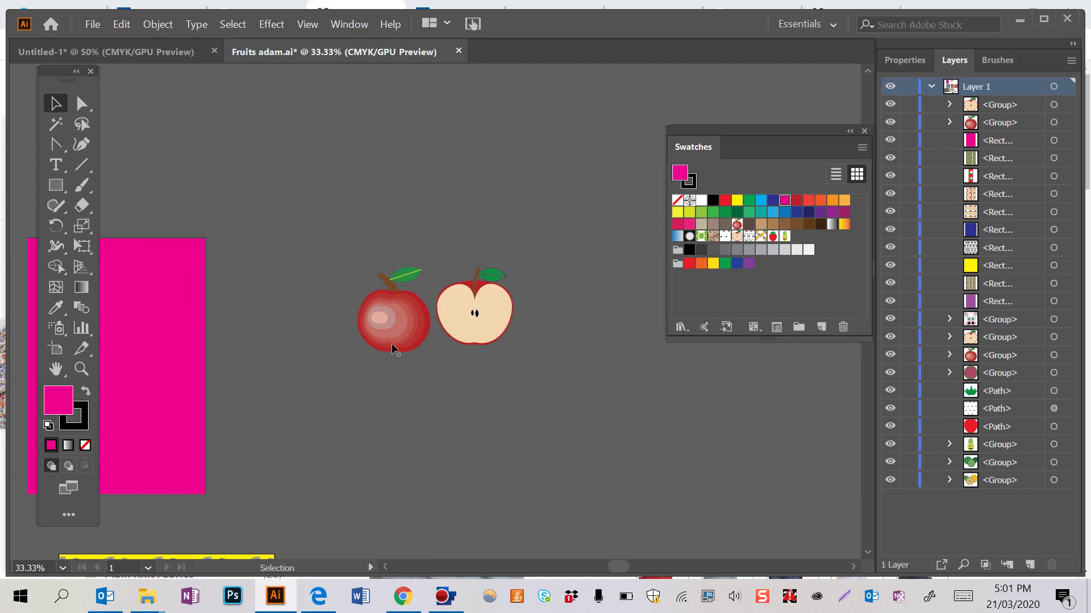
Reposition the two copied apples, the whole one next to the magenta rectangle and the halved one just below and right of it.
left_click(419, 347)
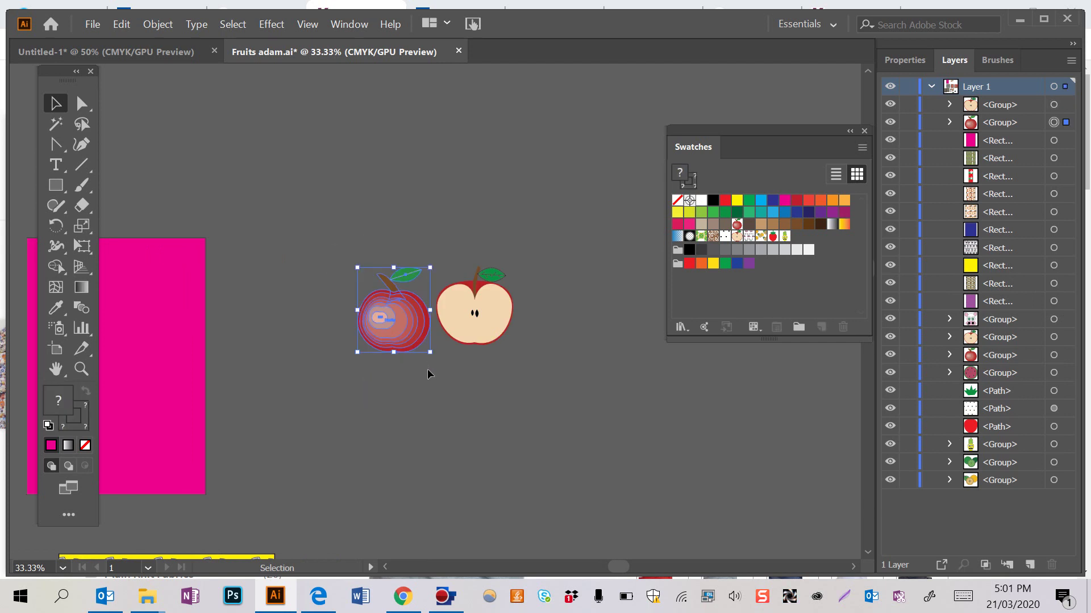
right_click(408, 343)
left_click(365, 353)
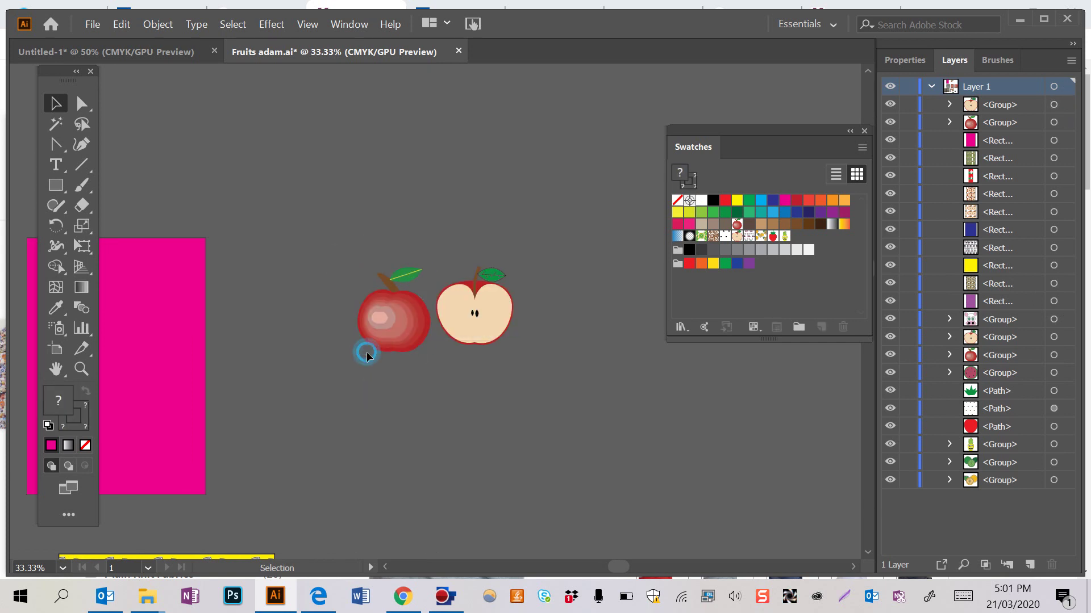
left_click(385, 370)
left_click(382, 333)
left_click_drag(382, 333, 281, 313)
left_click(458, 324)
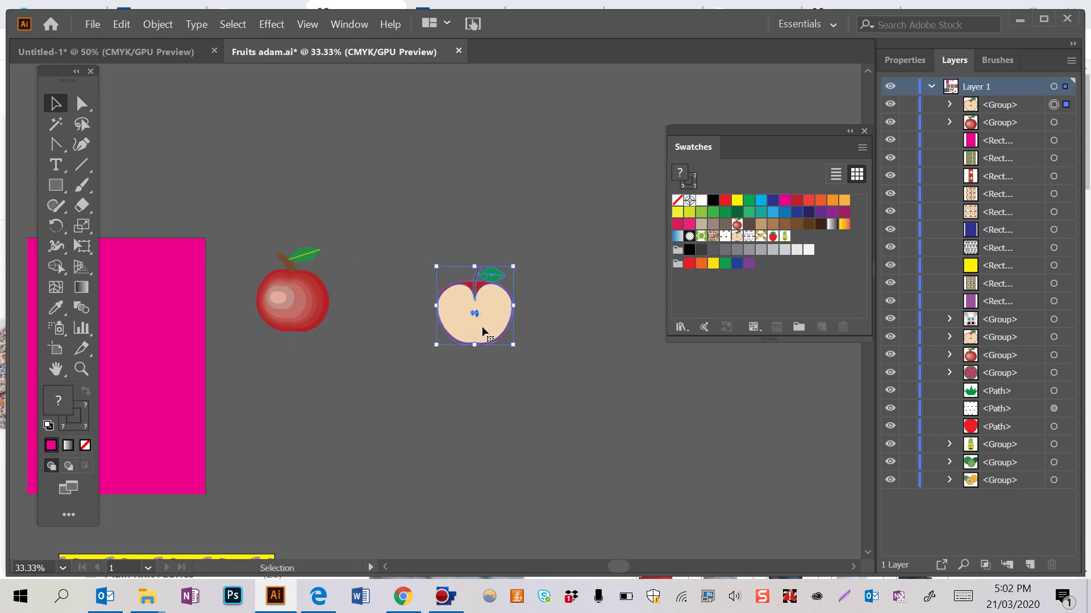
left_click_drag(481, 326, 384, 373)
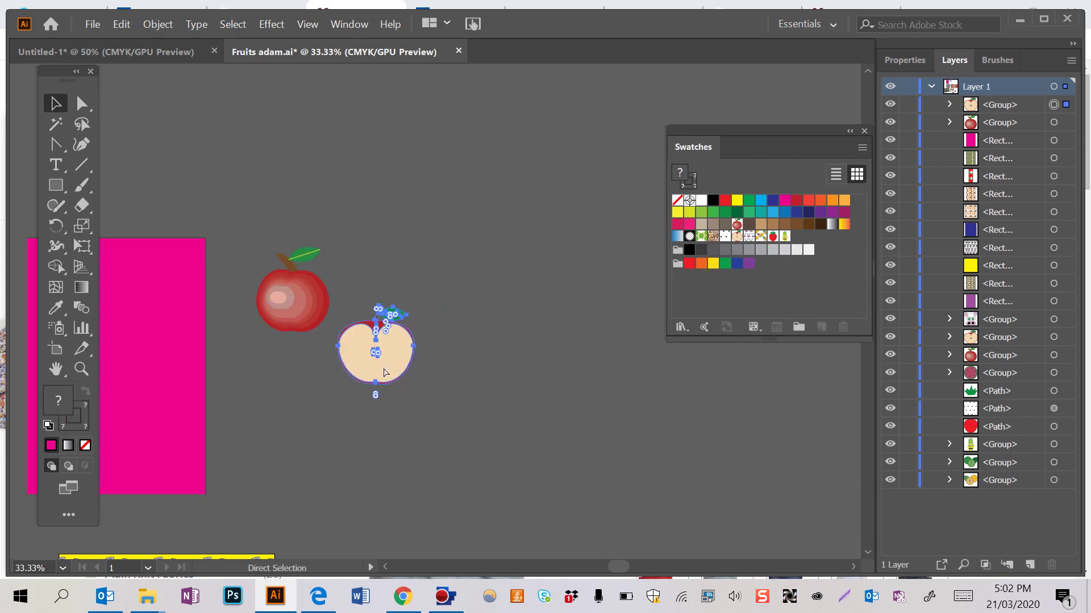
Duplicate the halved apple, shrink the copy proportionally and place it directly above the first halved apple.
key("ctrl+c")
key("ctrl+v")
left_click_drag(433, 316, 410, 279)
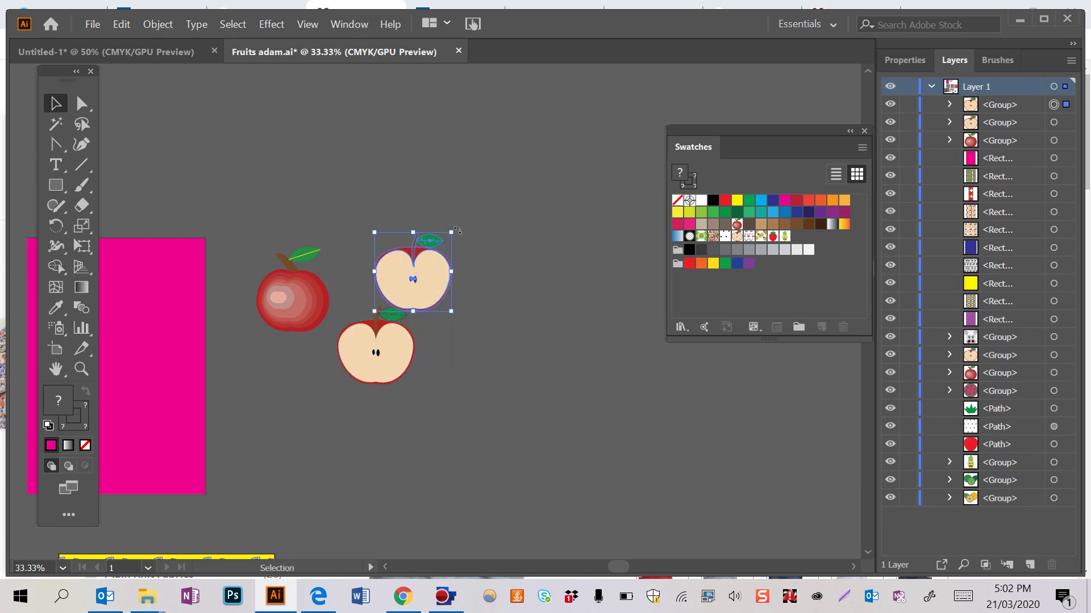
key("shift")
left_click_drag(458, 241, 397, 269)
Add another halved apple copy at the lower left of the group and enlarge it proportionally.
key("ctrl+v")
left_click_drag(452, 301, 328, 426)
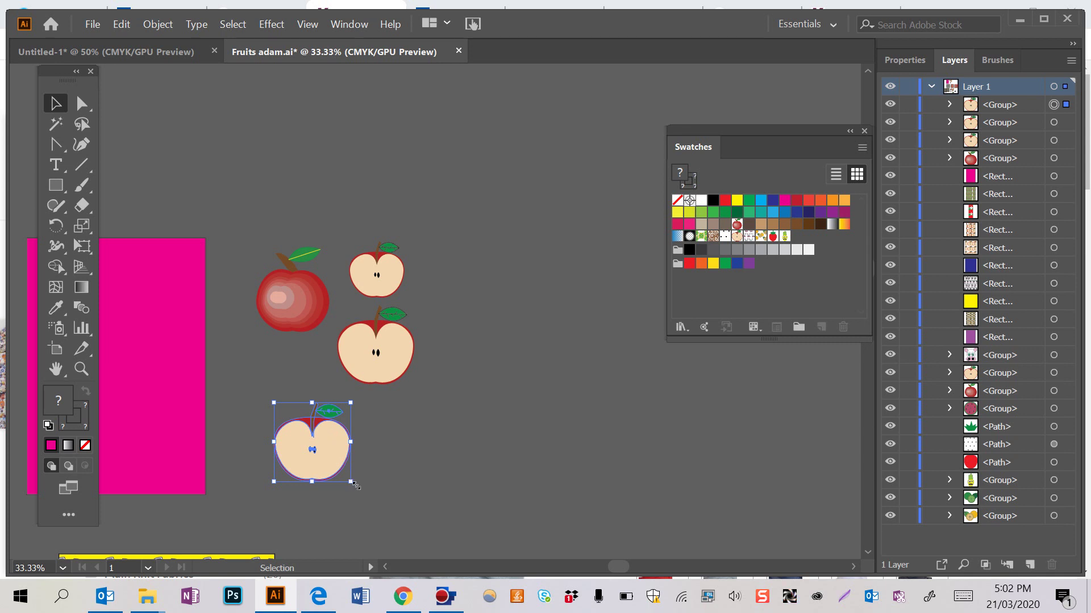
left_click_drag(354, 484, 372, 504)
Add two reduced copies of the whole red apple, one right of the middle halved apple and one above-left of the largest halved apple.
left_click(296, 310)
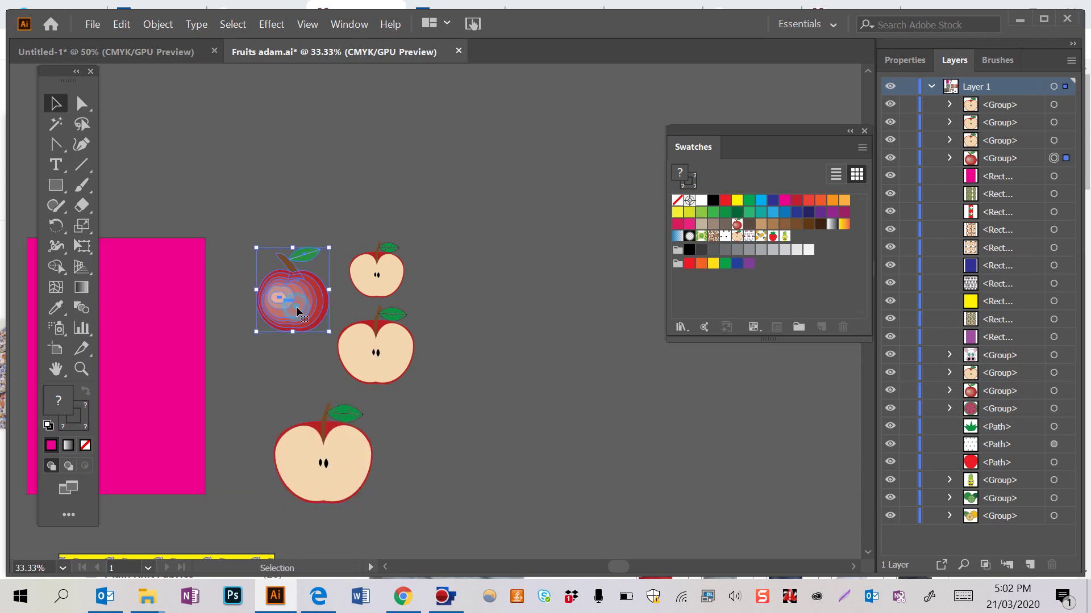
key("ctrl+c")
key("ctrl+v")
left_click_drag(417, 318, 291, 411)
Add an enlarged copy of the whole red apple to the right of the largest halved apple.
key("ctrl+c")
key("ctrl+v")
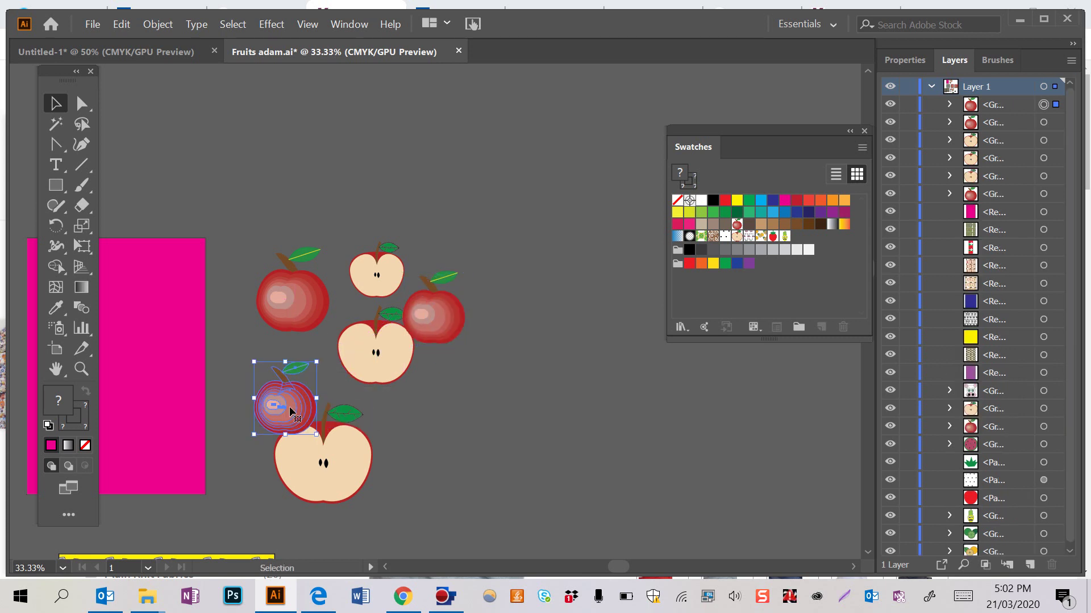
left_click_drag(446, 328, 502, 503)
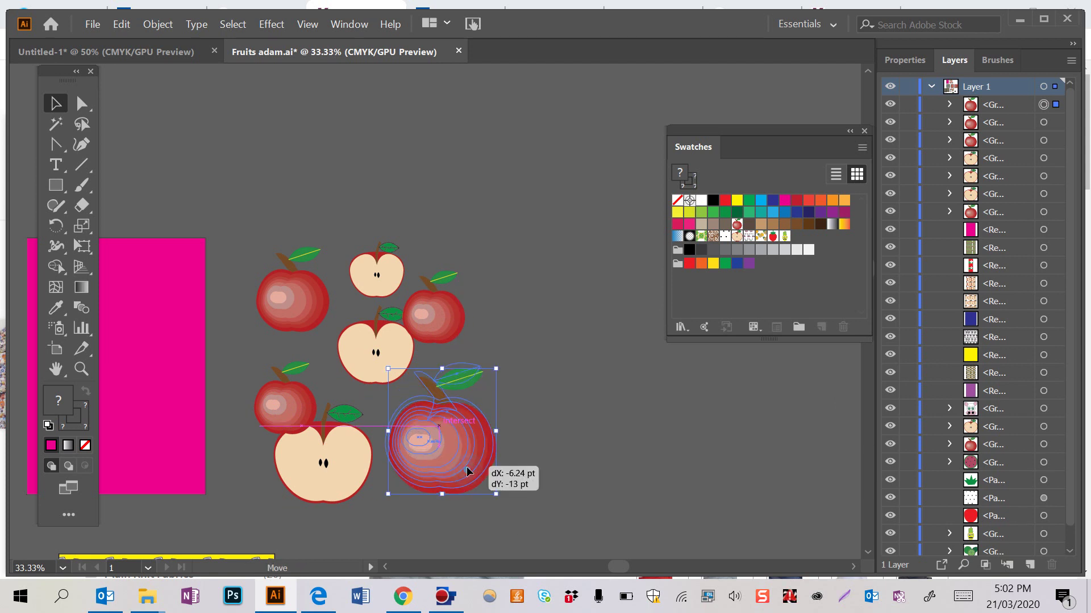
Add two more whole red apples above the group, a large one at its upper right and a reduced one beside it.
key("ctrl+c")
key("ctrl+v")
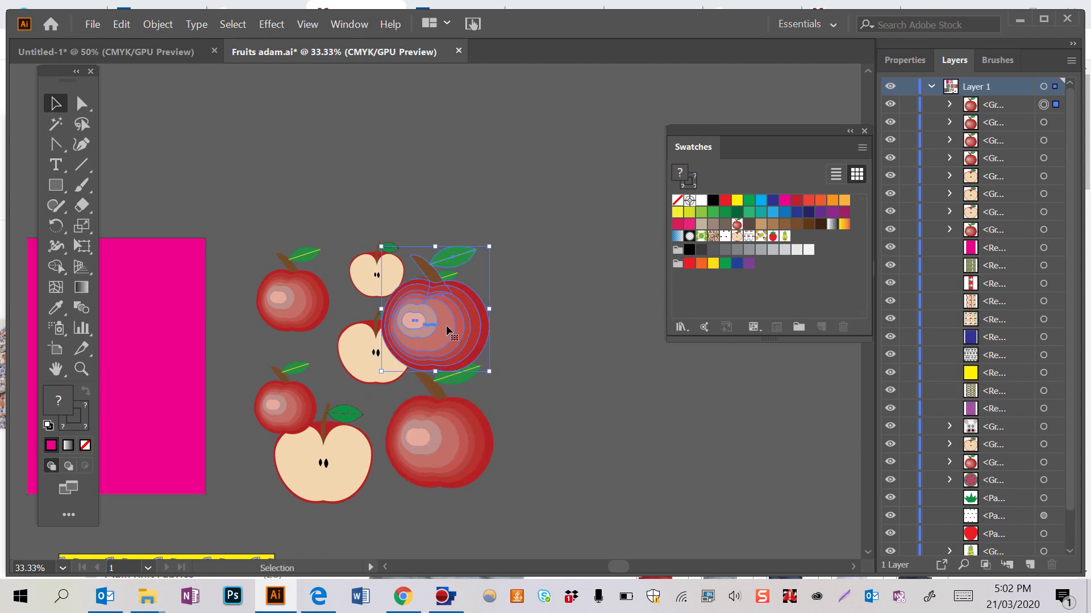
left_click_drag(446, 328, 447, 202)
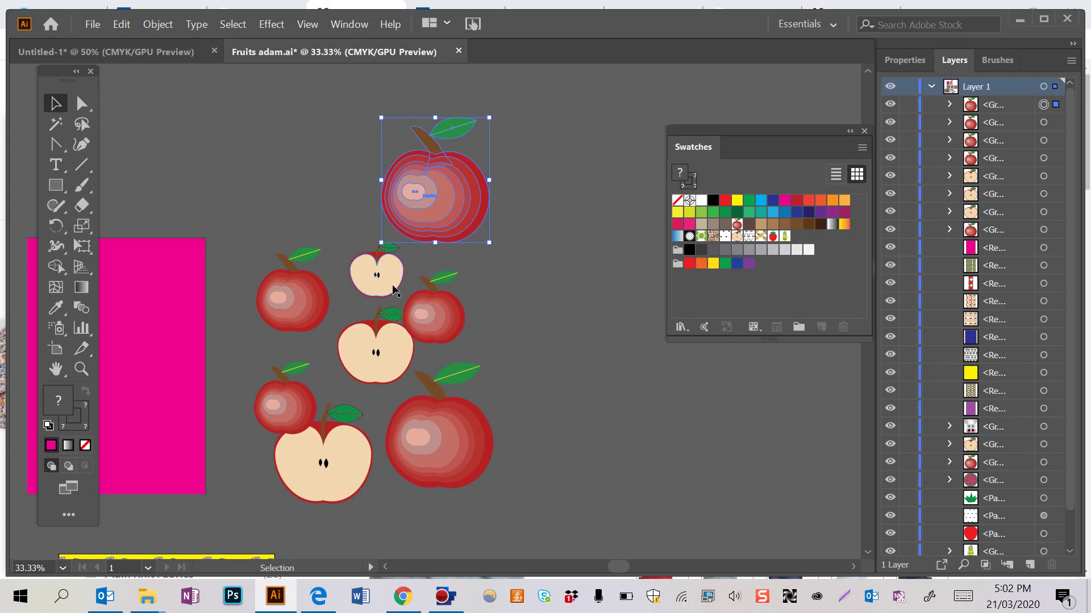
key("ctrl+v")
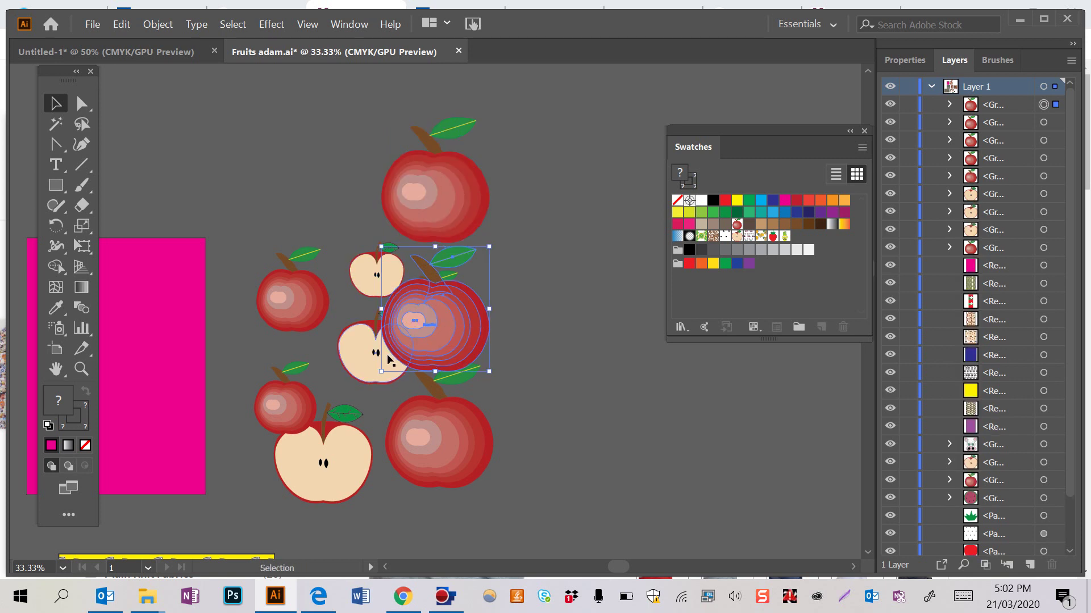
left_click_drag(381, 372, 319, 215)
Reflect the large red apple at the top of the group across the vertical axis.
right_click(427, 190)
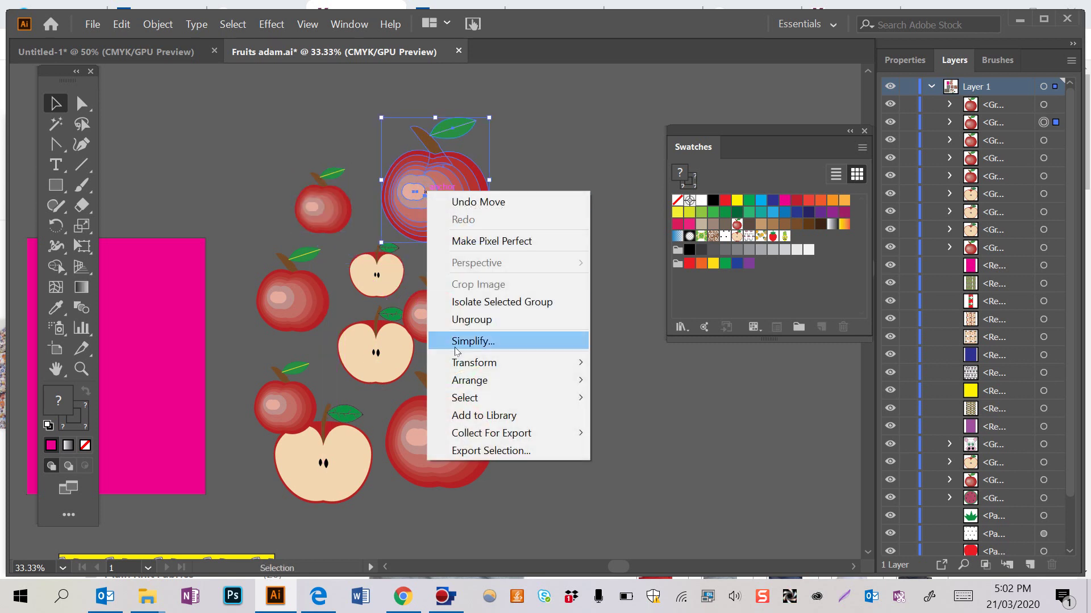
mouse_move(465, 364)
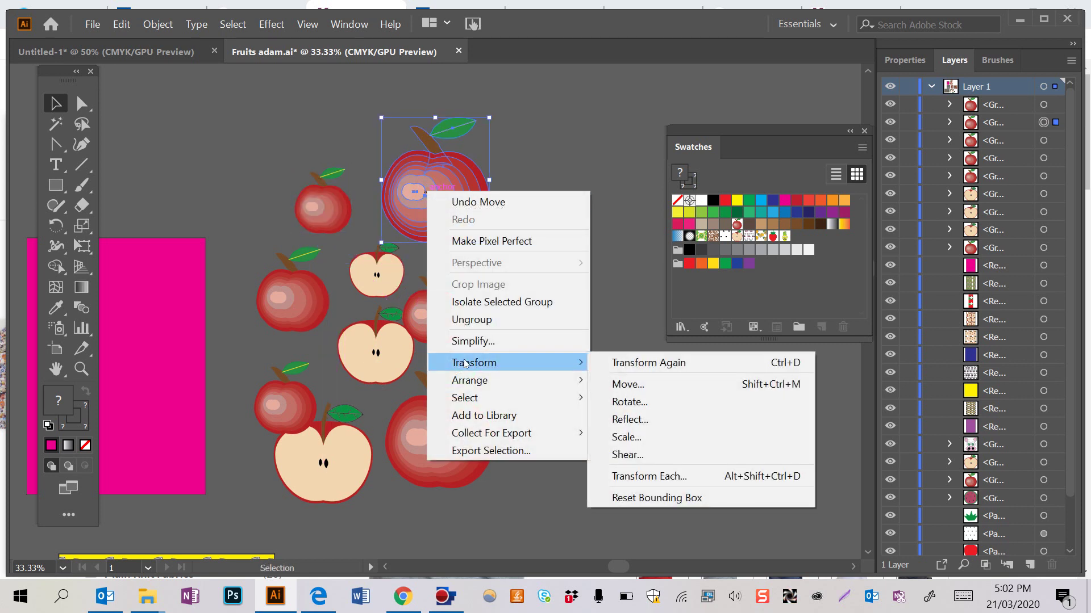
left_click(637, 423)
key("Return")
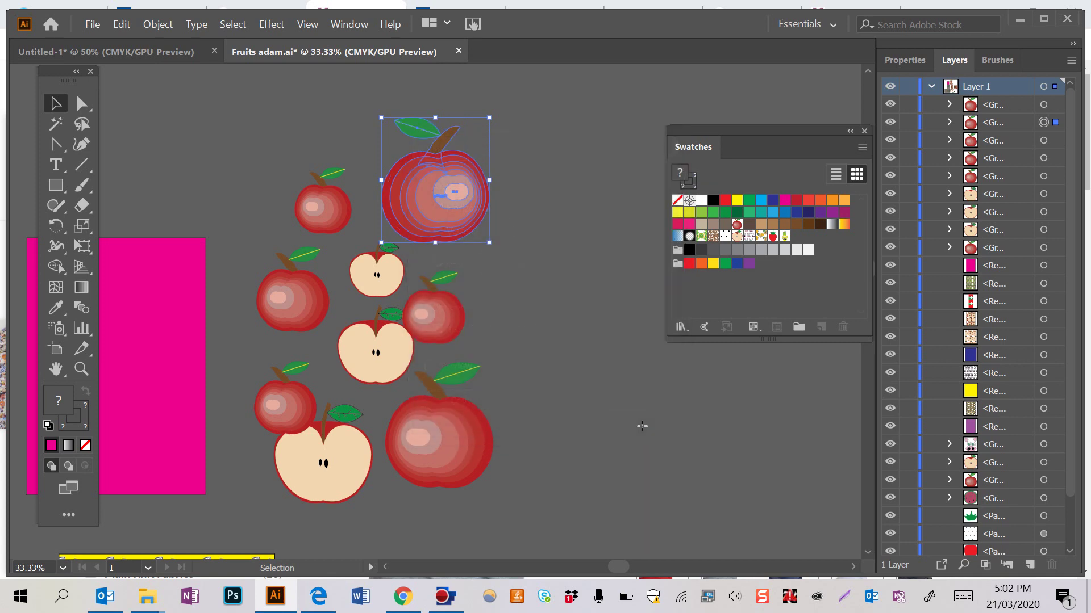
Reflect the medium whole red apple nearest the magenta rectangle across the vertical axis.
left_click(306, 310)
right_click(305, 309)
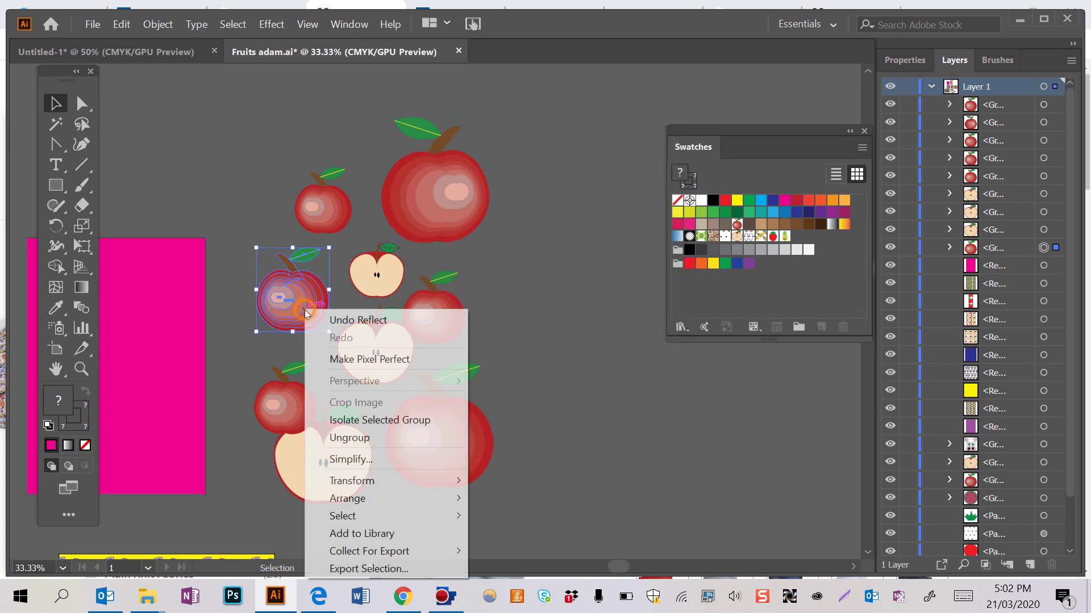
mouse_move(397, 486)
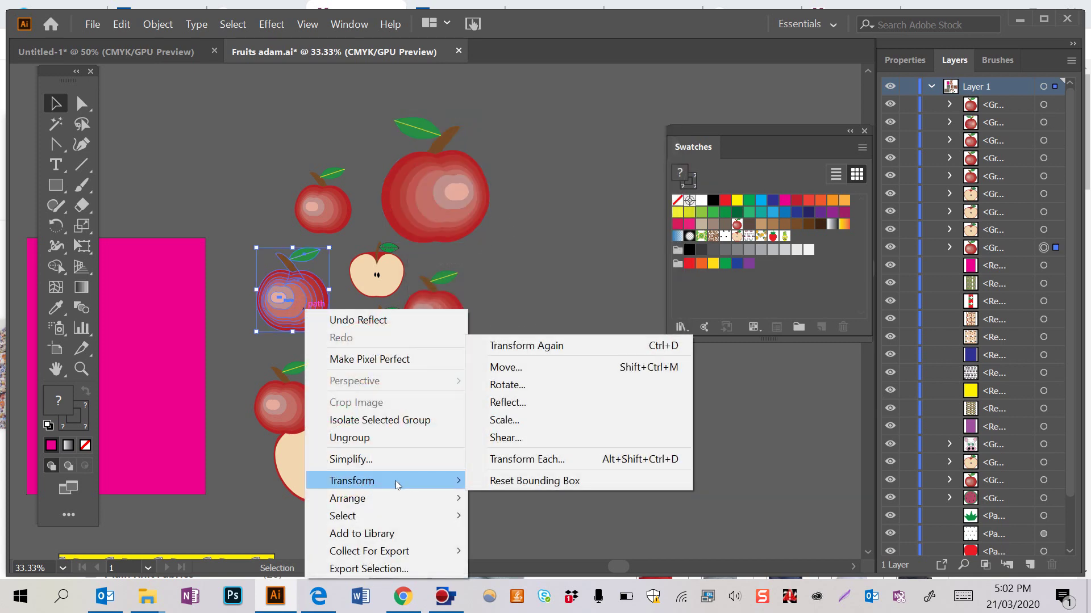
left_click(522, 403)
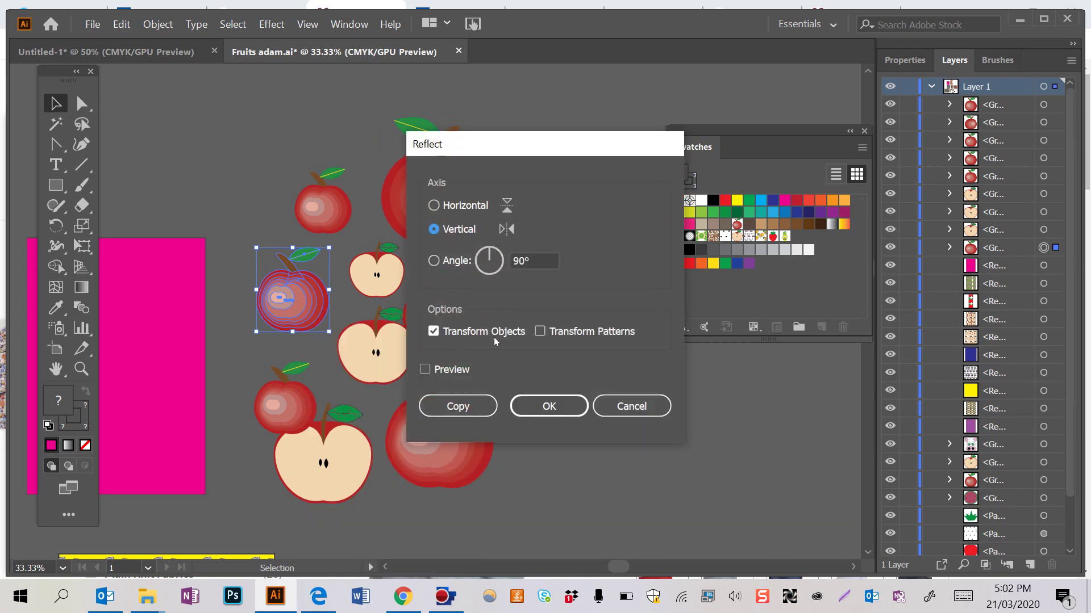
left_click(551, 405)
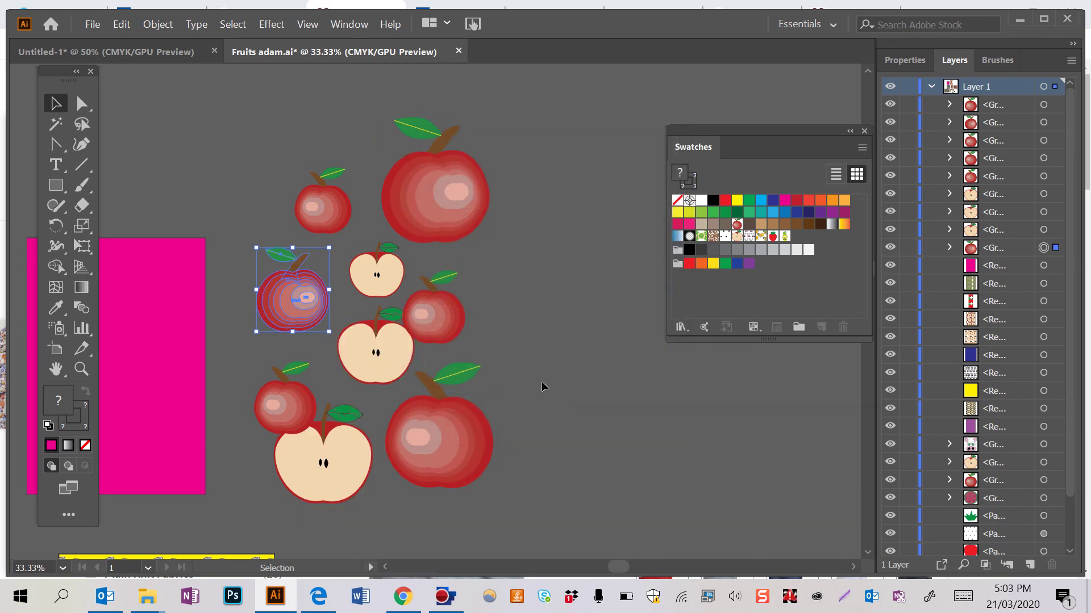
Reflect the large whole red apple at the lower right of the group across the vertical axis.
left_click(436, 460)
right_click(436, 460)
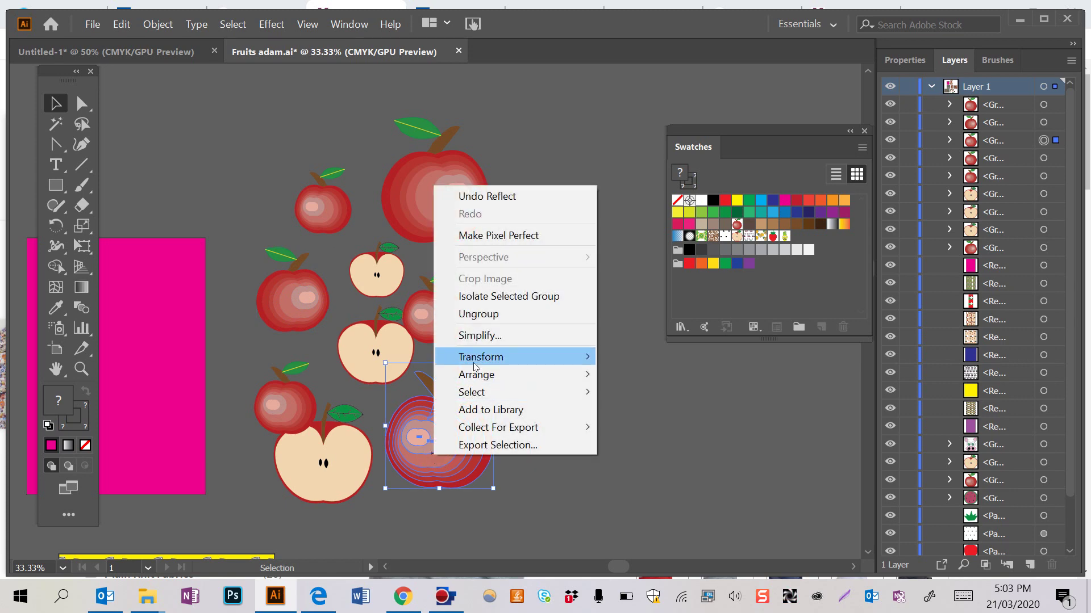
mouse_move(474, 367)
left_click(637, 415)
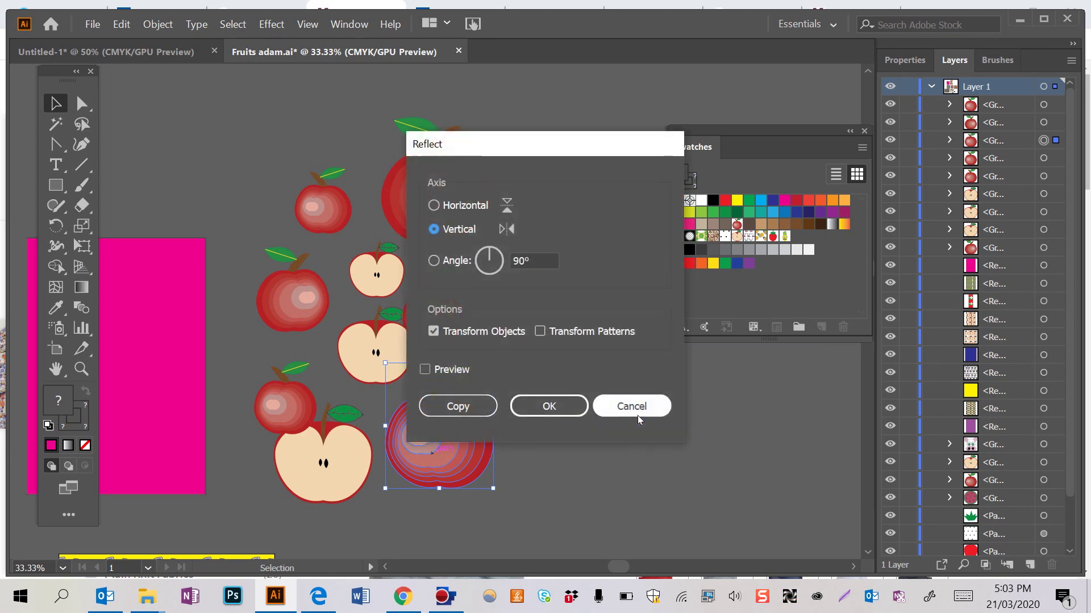
key("Return")
left_click(552, 423)
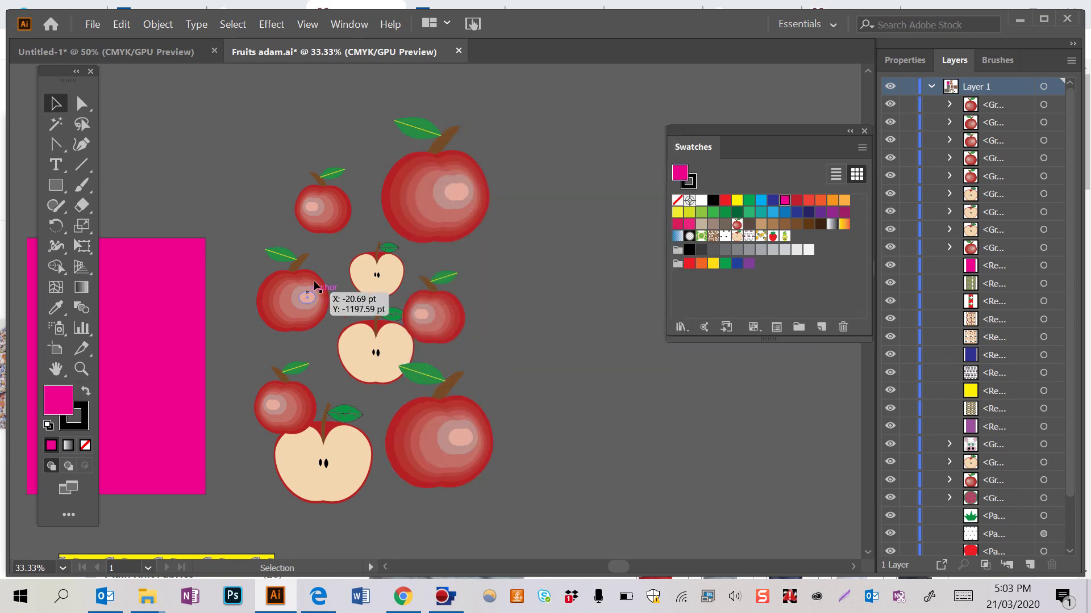
Add an enlarged copy of the small halved apple to the right of the small whole apple in the middle of the group.
left_click(364, 270)
left_click_drag(364, 270, 345, 206)
left_click_drag(323, 160, 524, 311)
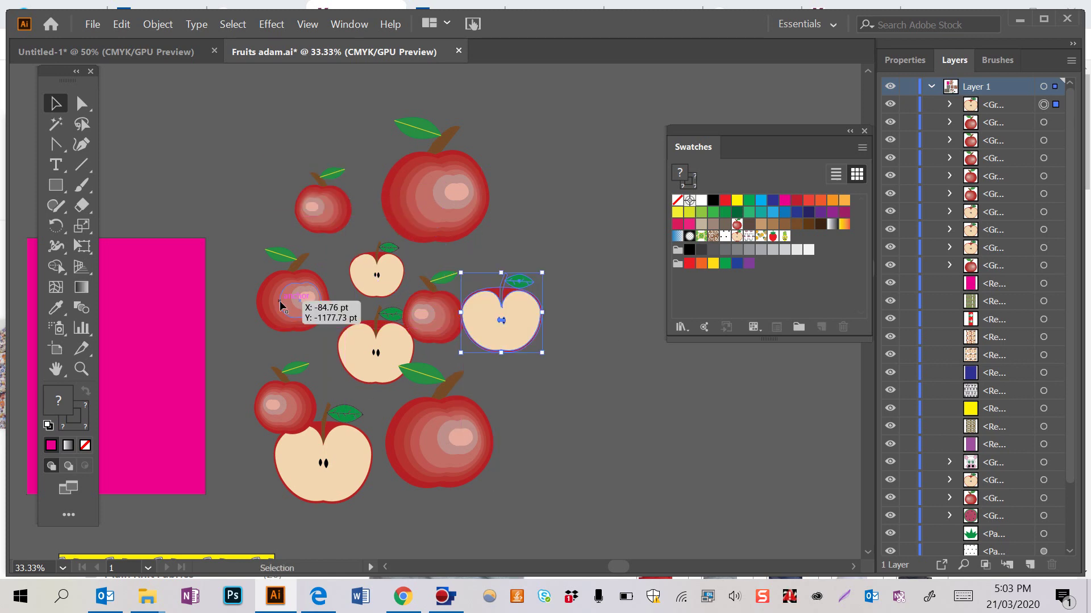
scroll(280, 305, "down", 3)
scroll(280, 305, "up", 3)
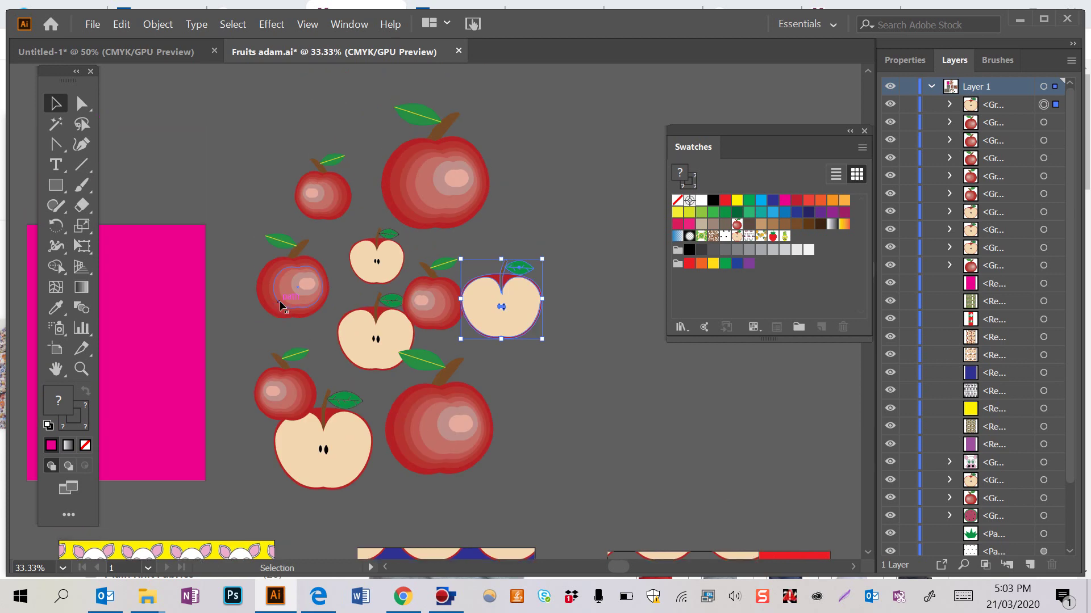
Duplicate that halved apple beside the large lower whole apple, then reflect the copy across the vertical axis and enlarge it slightly.
left_click_drag(505, 301, 531, 409)
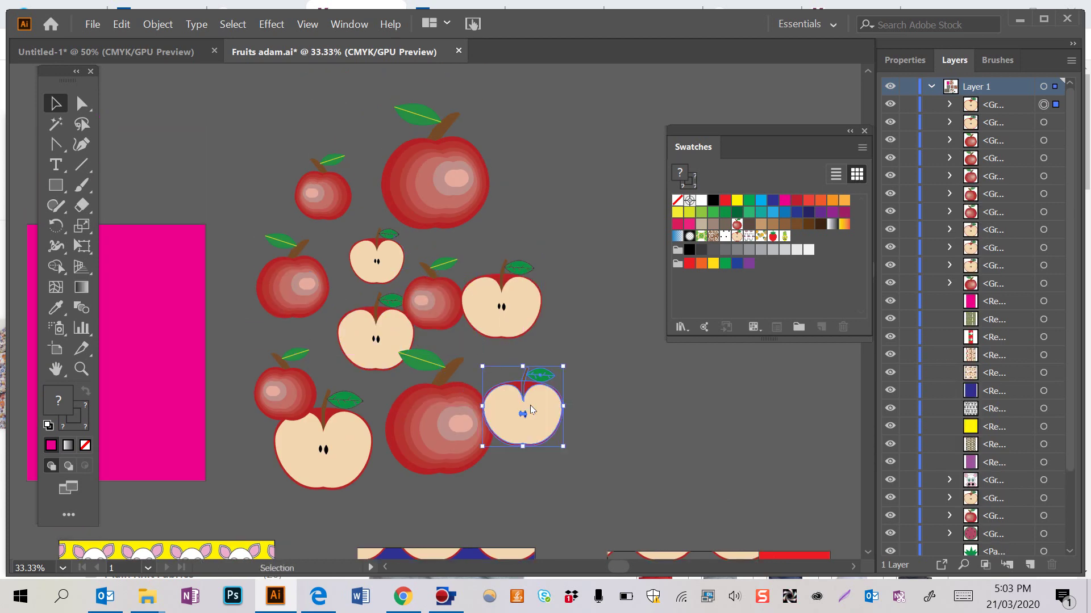
right_click(531, 409)
mouse_move(624, 307)
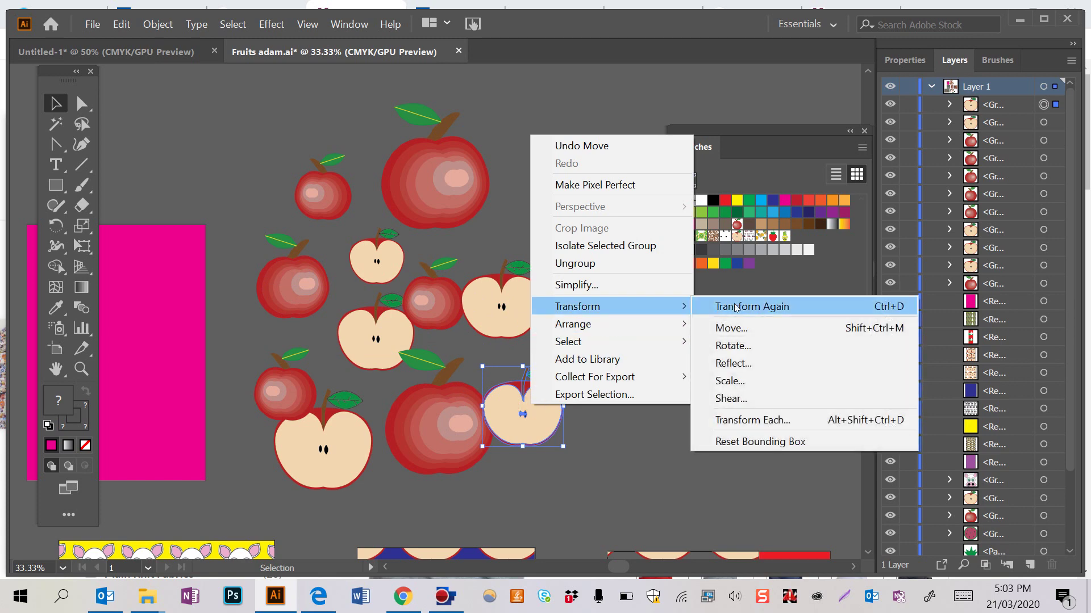
left_click(751, 366)
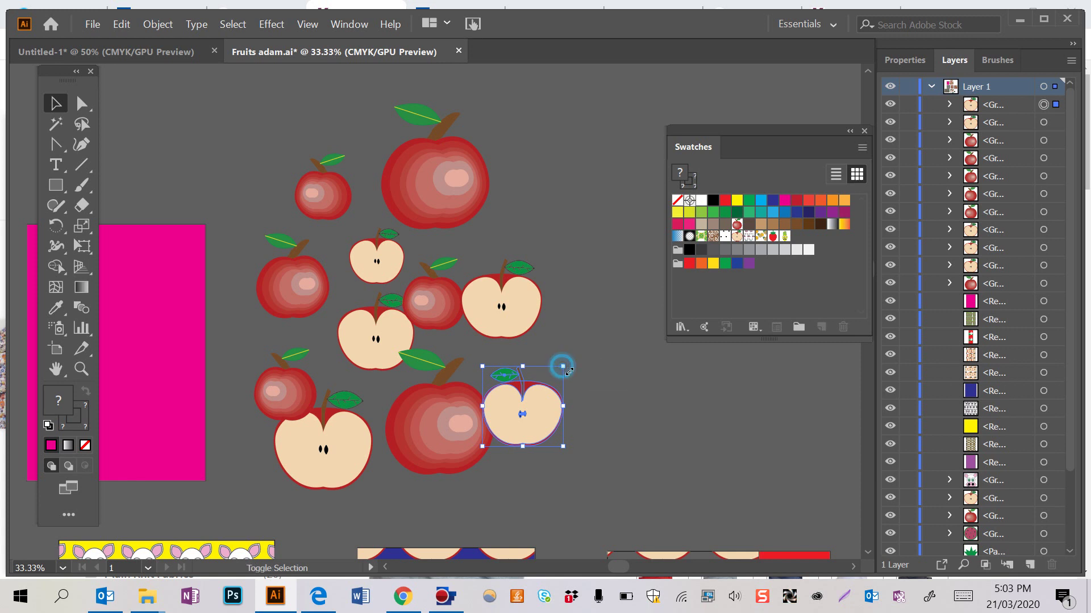
left_click_drag(564, 368, 584, 352)
left_click(624, 385)
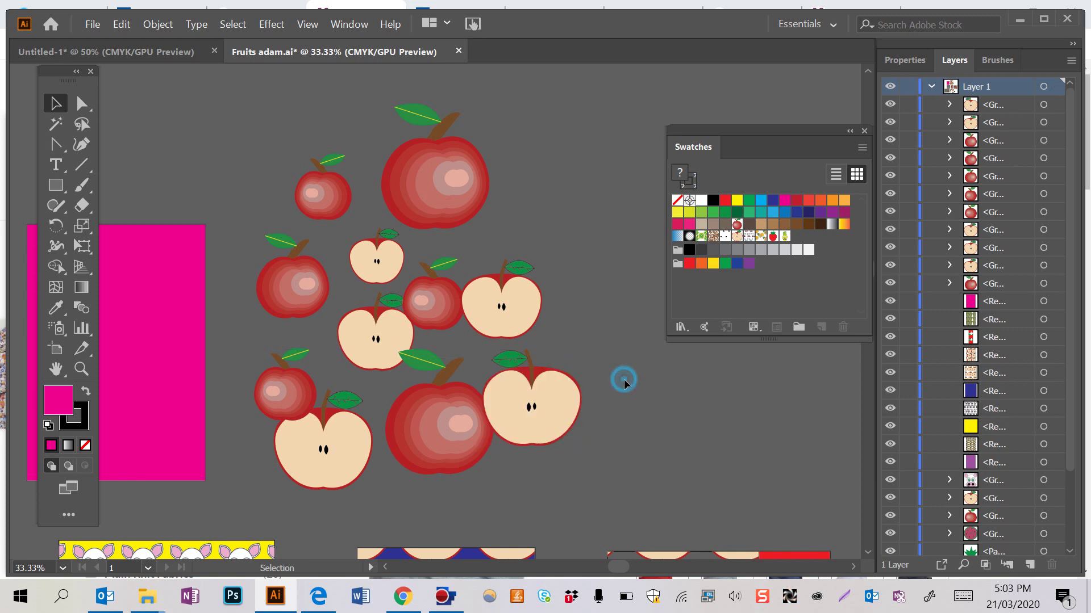
Tighten the arrangement by lowering the two topmost whole apples and raising the small whole apple off the largest halved one.
scroll(625, 385, "left", 4)
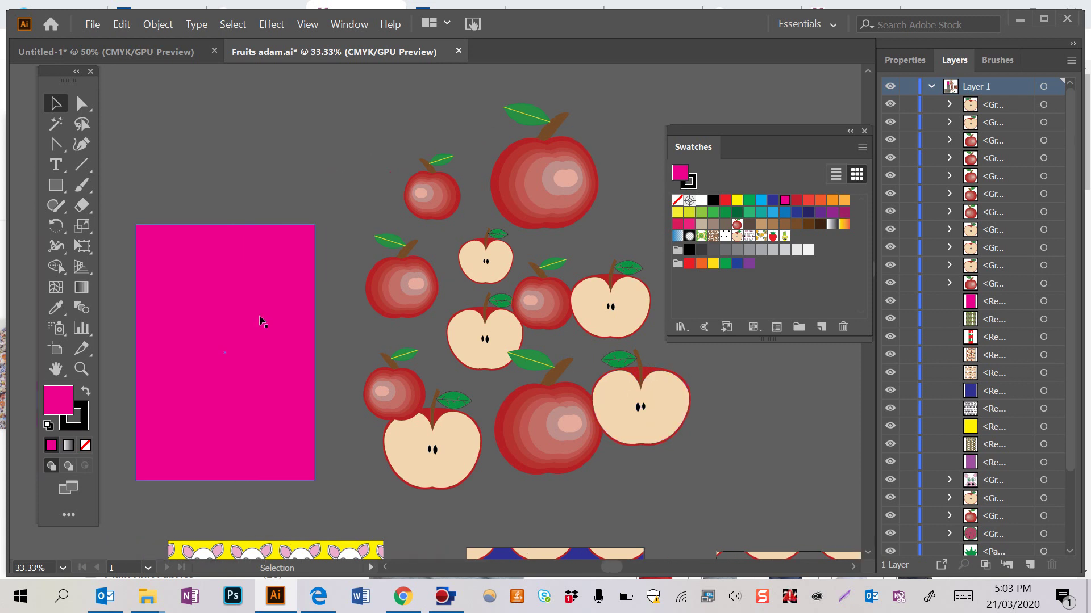
left_click_drag(432, 218, 438, 229)
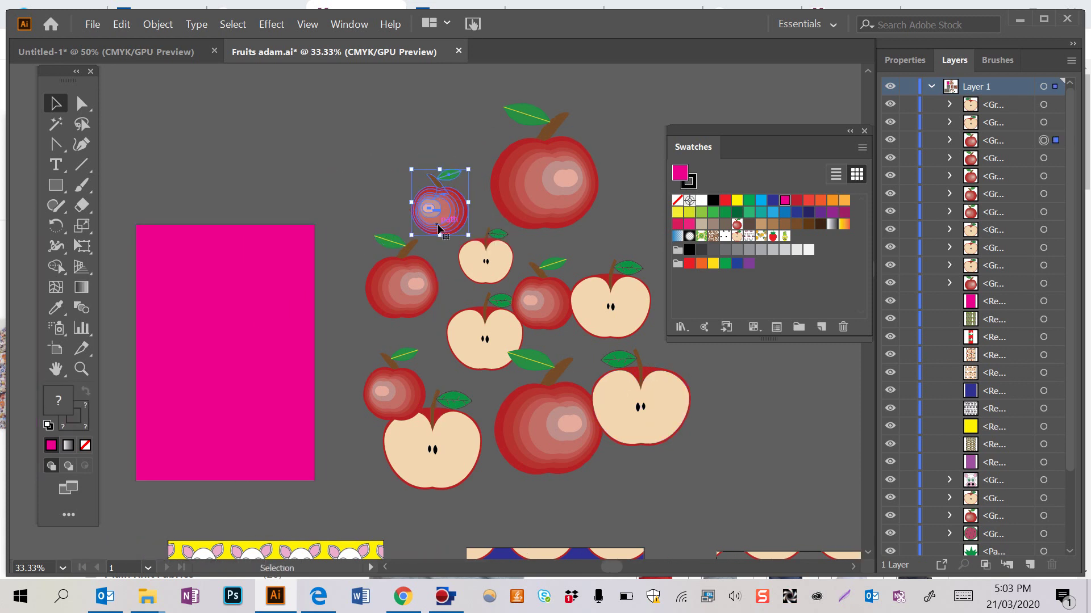
left_click_drag(543, 196, 559, 218)
scroll(560, 218, "right", 3)
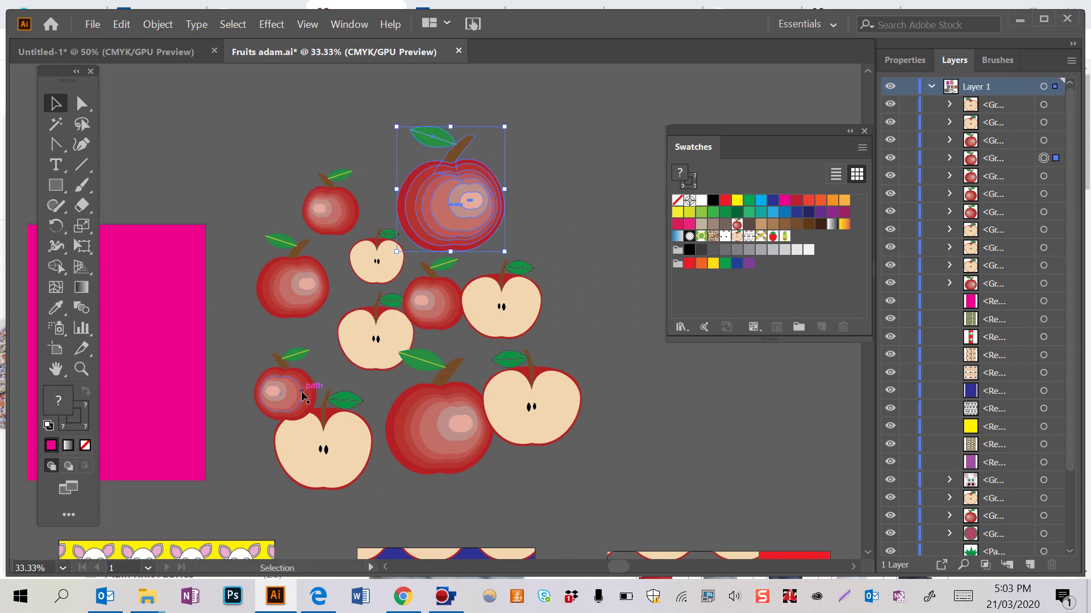
left_click_drag(299, 399, 312, 376)
Position the magenta rectangle over the middle of the apple group so outer apples overlap its edges, and bring it to the front.
scroll(312, 376, "left", 2)
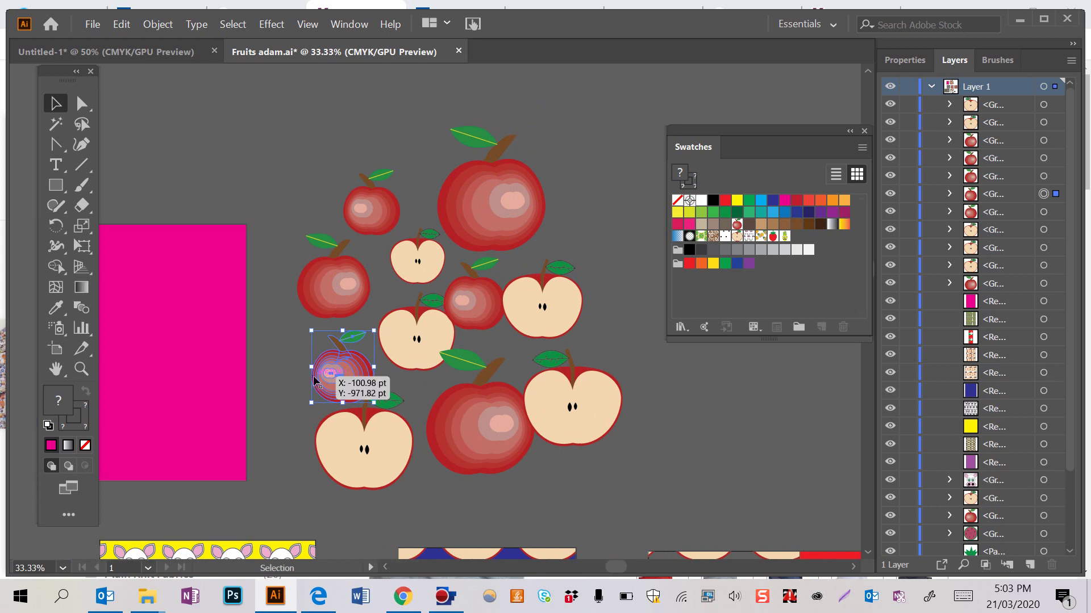
left_click_drag(170, 343, 469, 331)
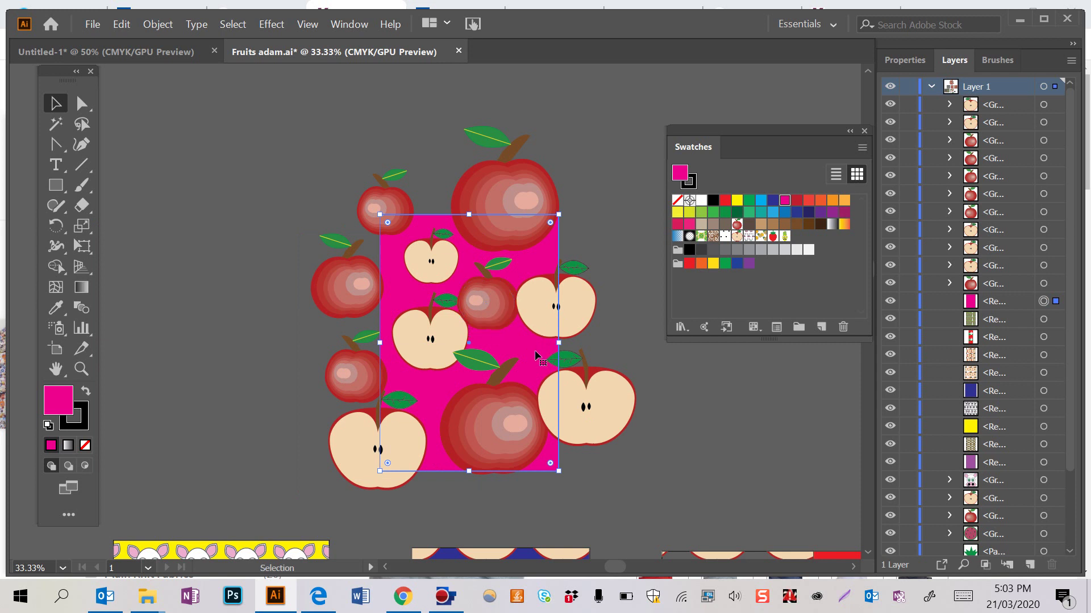
mouse_move(534, 354)
left_mouse_down()
mouse_move(447, 271)
mouse_move(519, 341)
left_mouse_up()
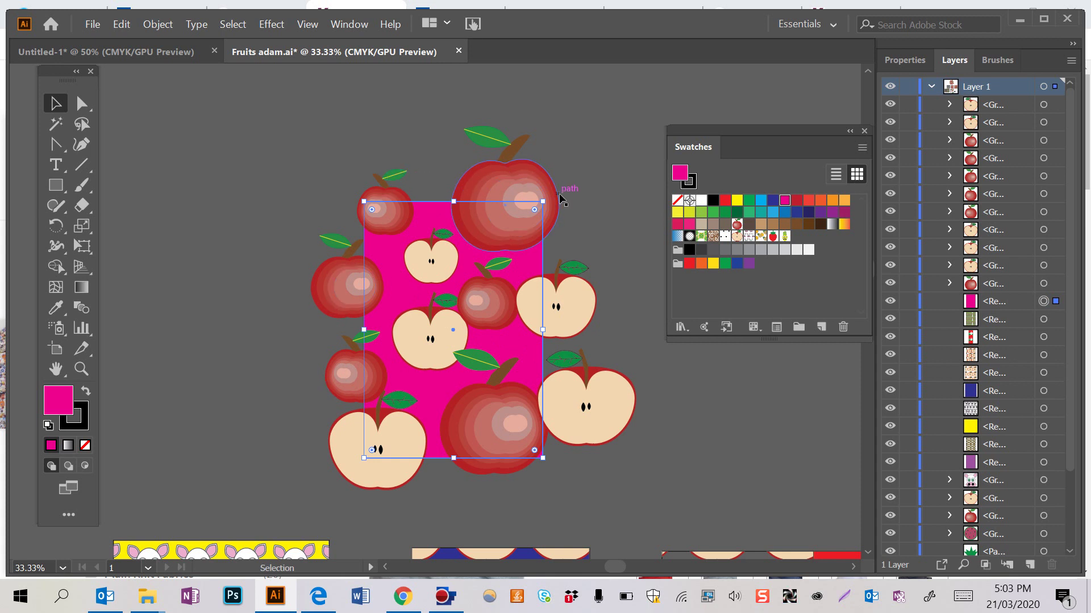
right_click(433, 392)
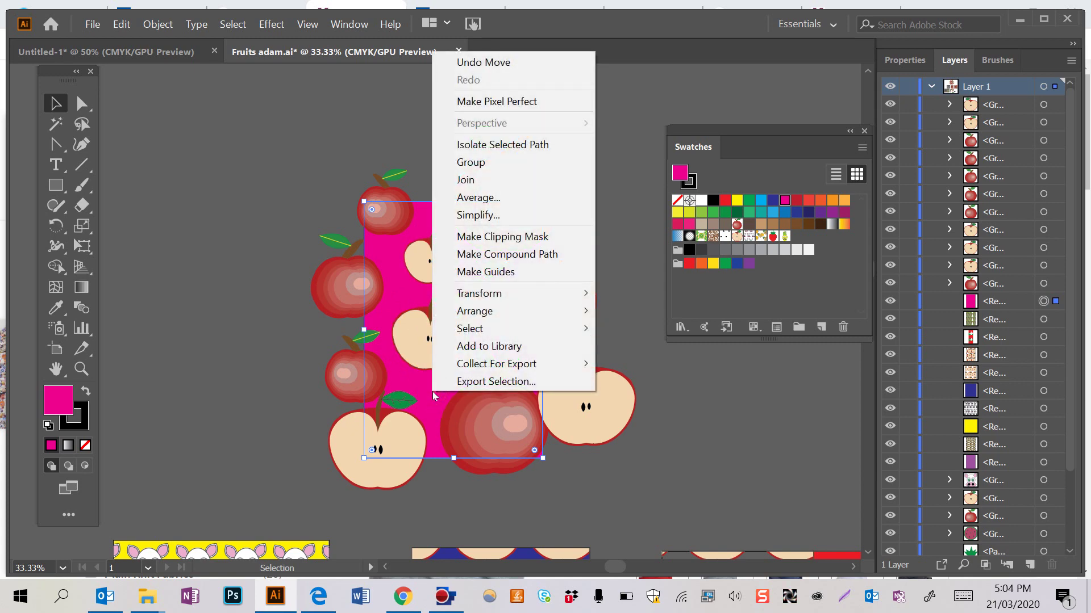
mouse_move(461, 316)
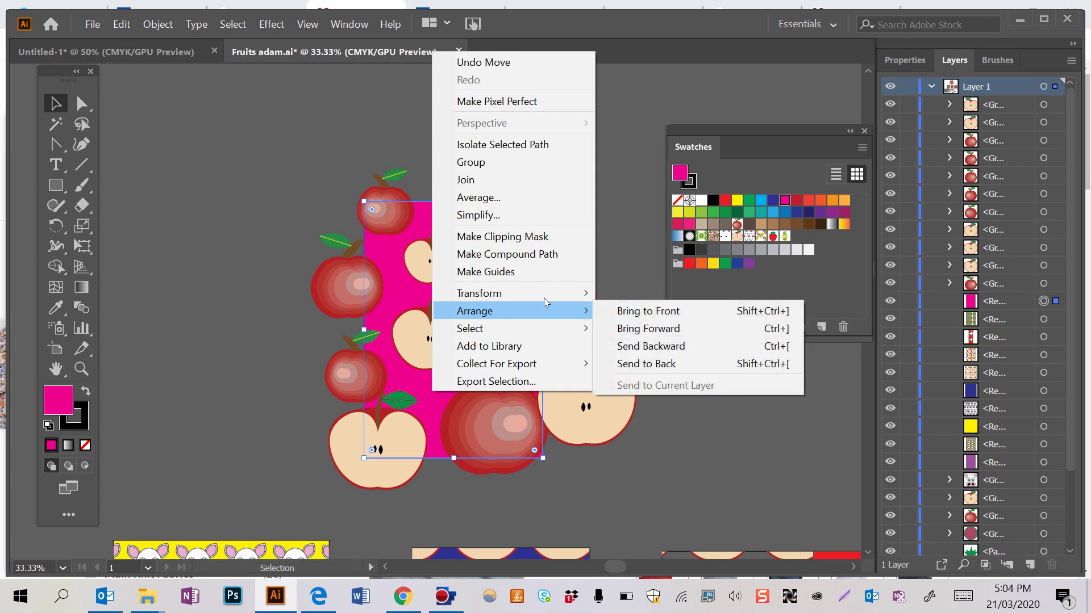
left_click(620, 312)
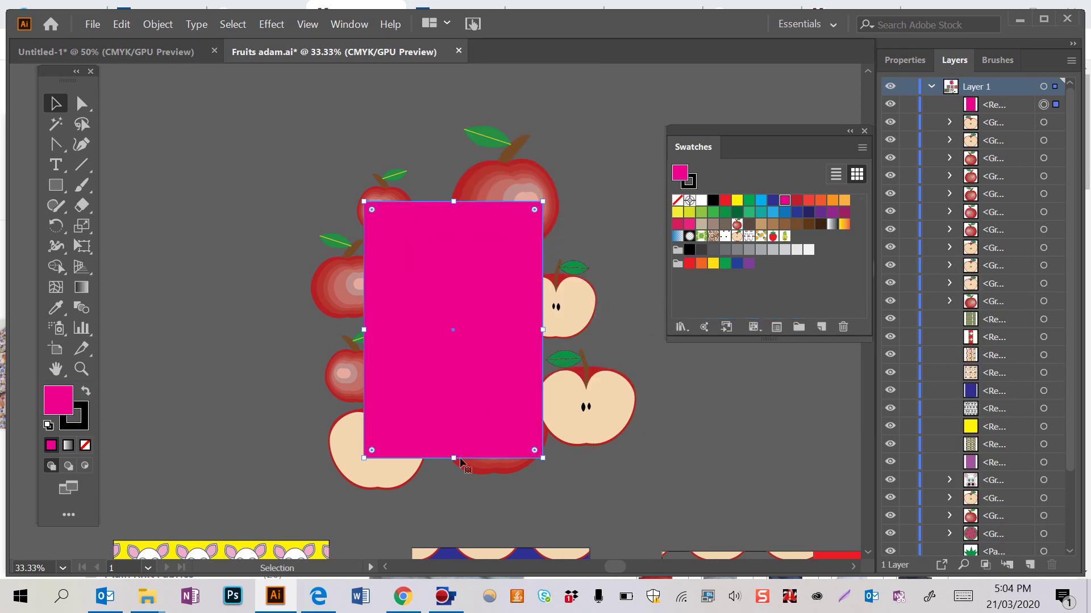
left_click(131, 101)
Make a clipping mask from the magenta rectangle and all the apples beneath it.
left_click_drag(298, 140, 457, 296)
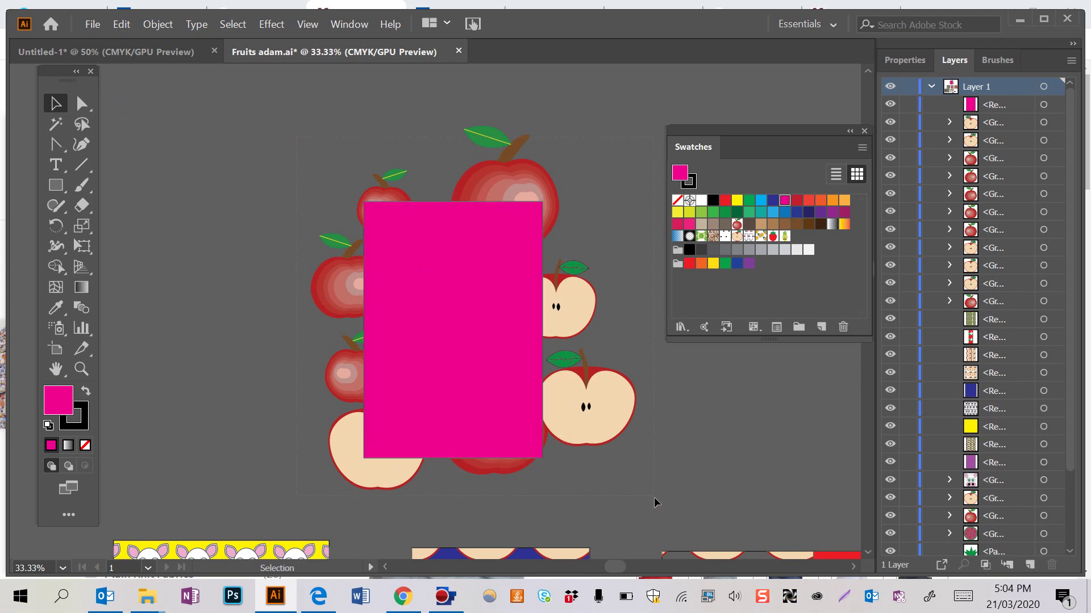
left_click_drag(652, 494, 651, 494)
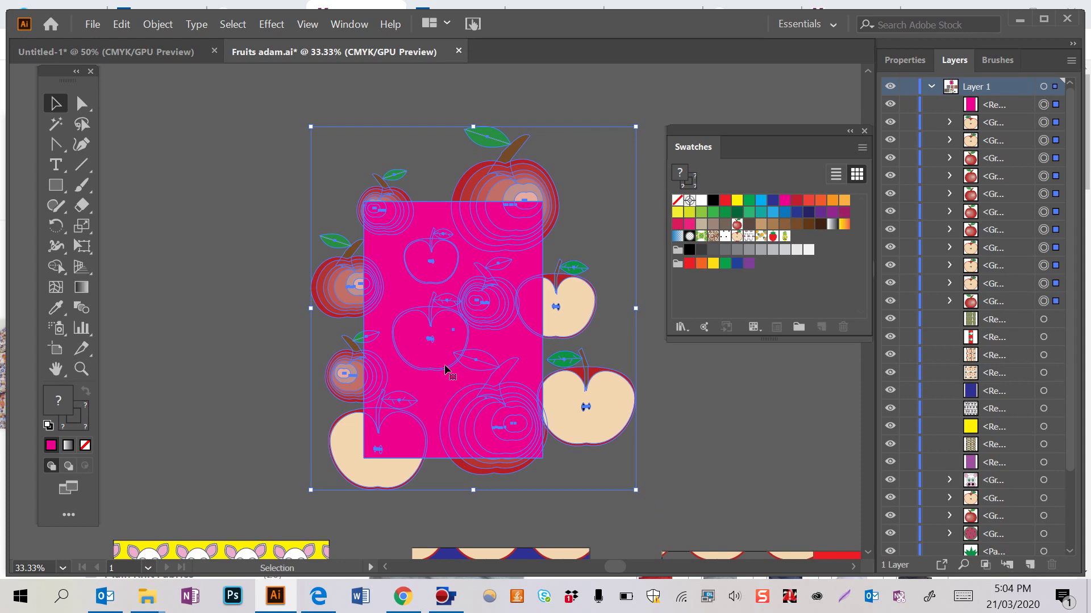
right_click(446, 369)
left_click(477, 246)
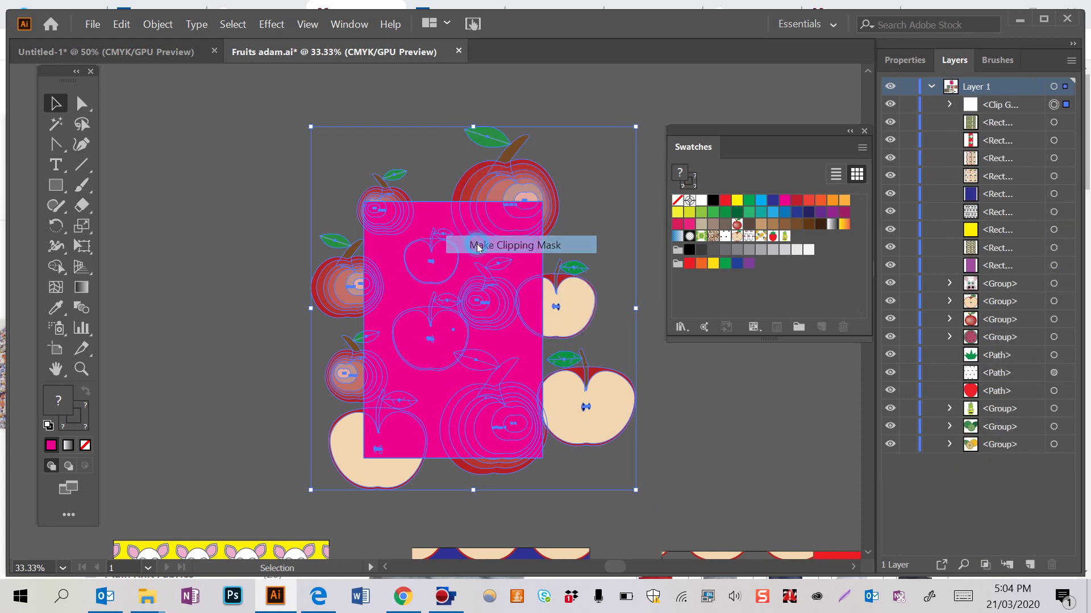
left_click(271, 311)
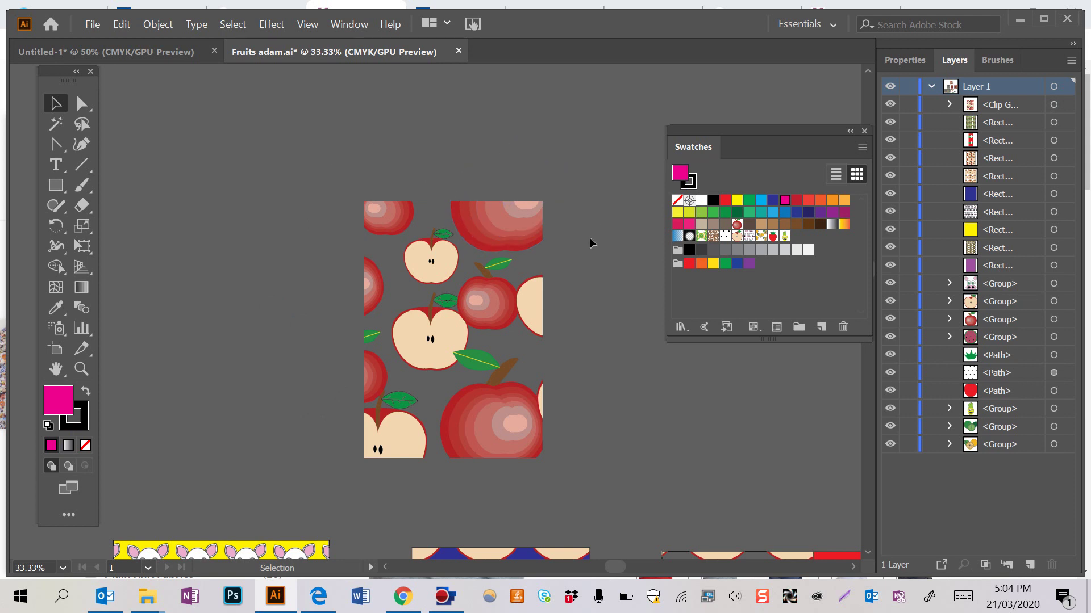
Move the clipped apple artwork up and to the left, and cover it with an equally sized rectangle filled with yellow.
left_click_drag(504, 295, 430, 283)
left_click(56, 184)
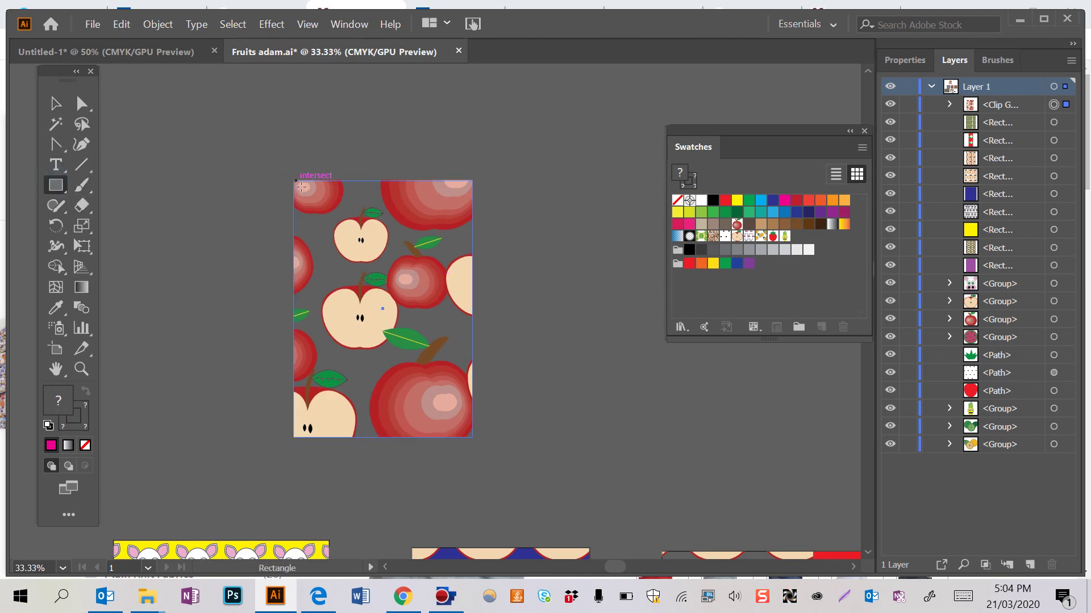
left_click_drag(299, 186, 476, 443)
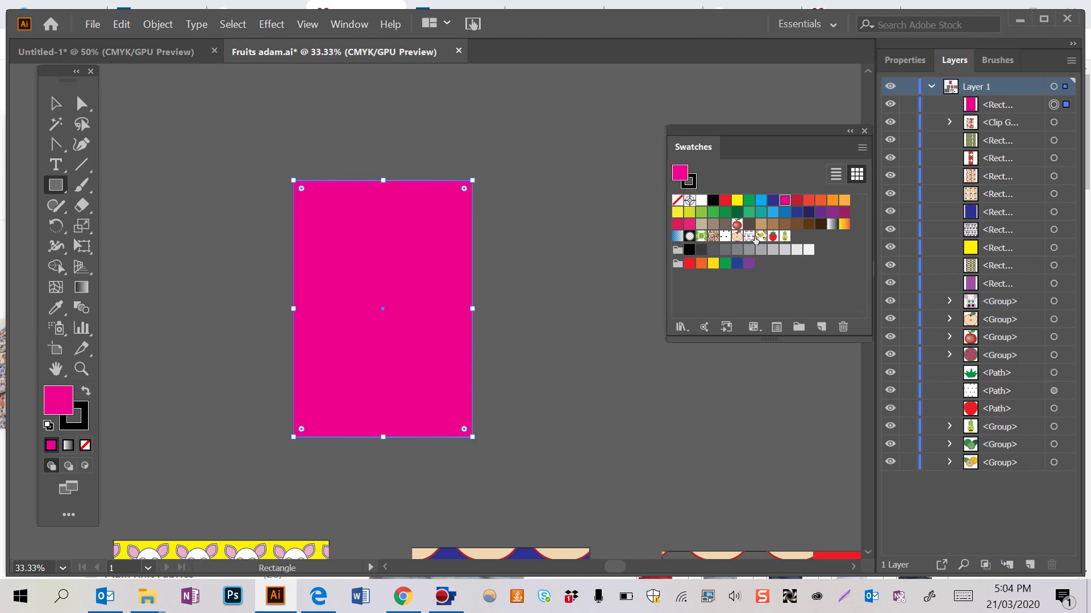
left_click(738, 201)
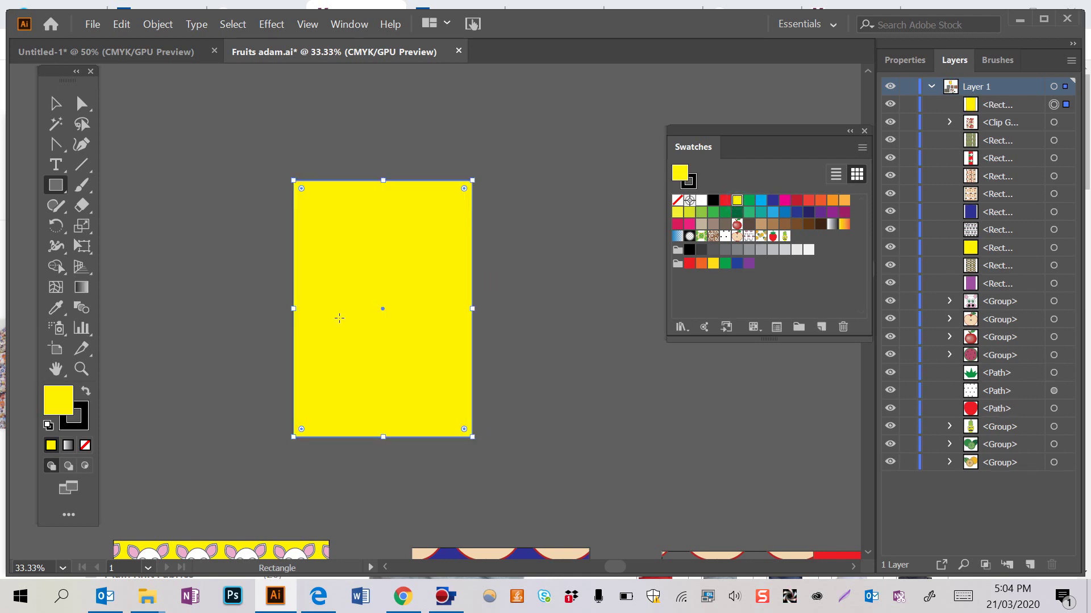
Send the yellow rectangle to the back, behind the clipped apples.
left_click(55, 103)
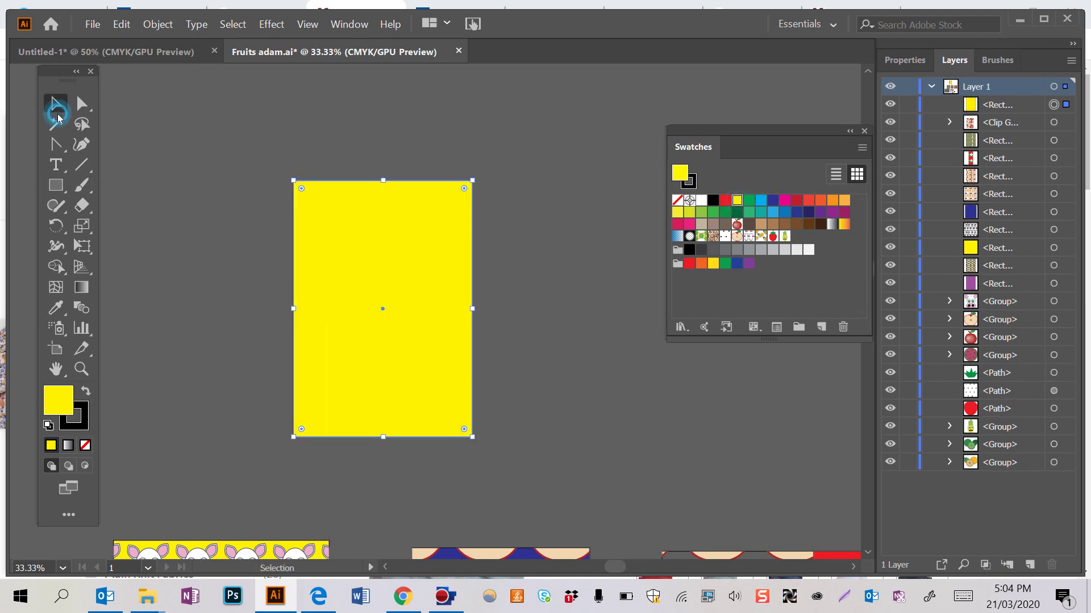
right_click(366, 240)
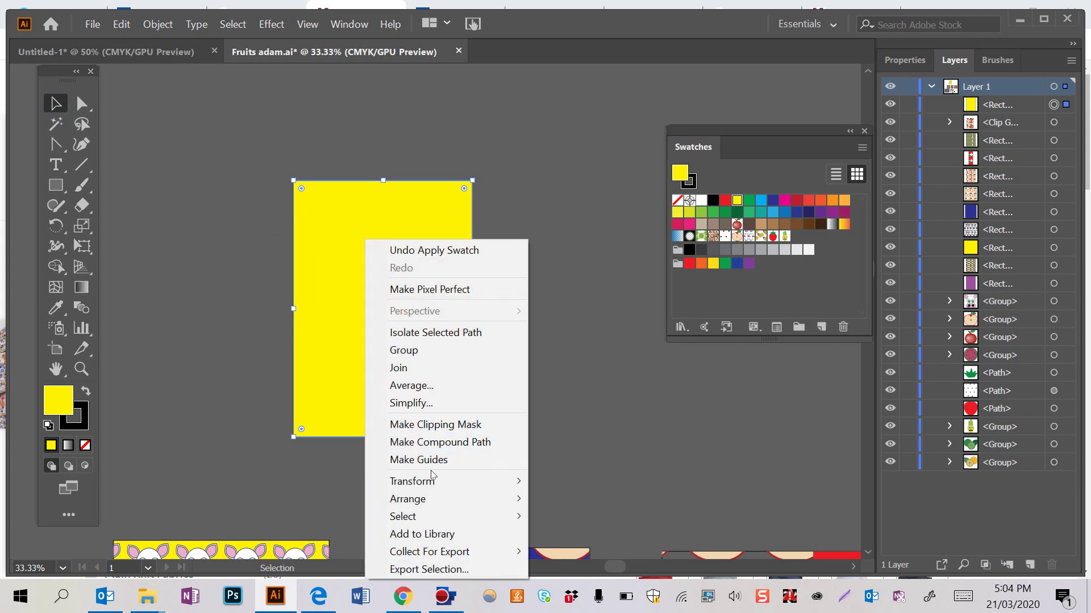
mouse_move(466, 482)
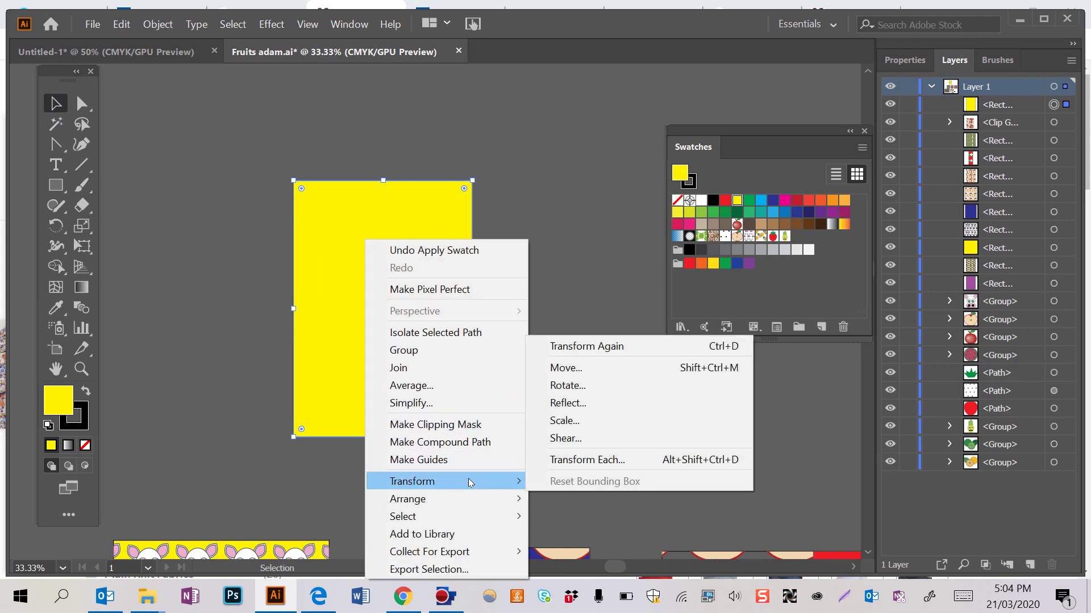
mouse_move(499, 499)
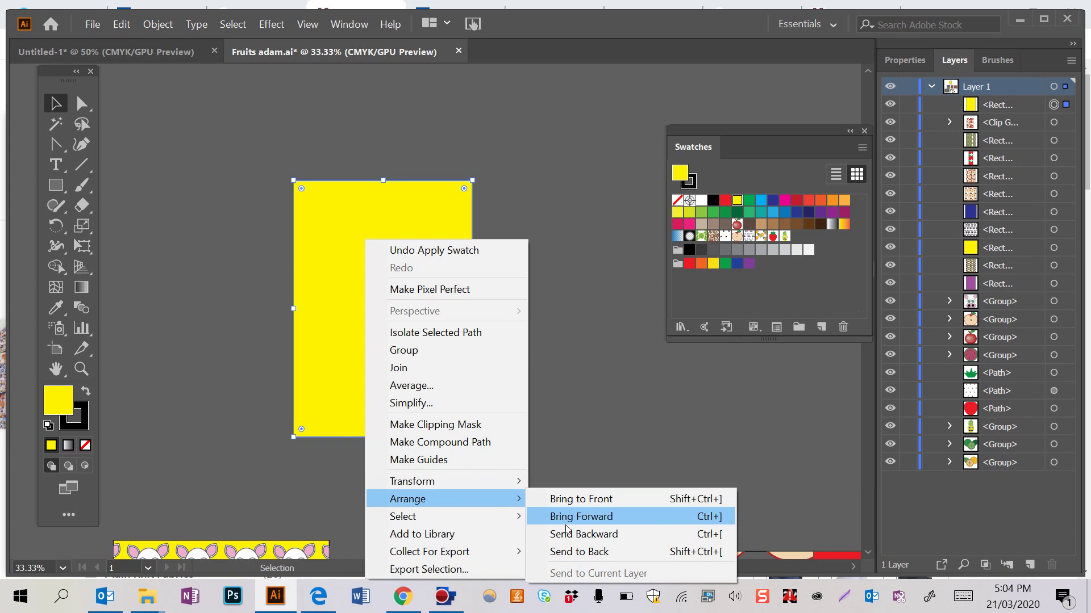
left_click(573, 557)
left_click(196, 141)
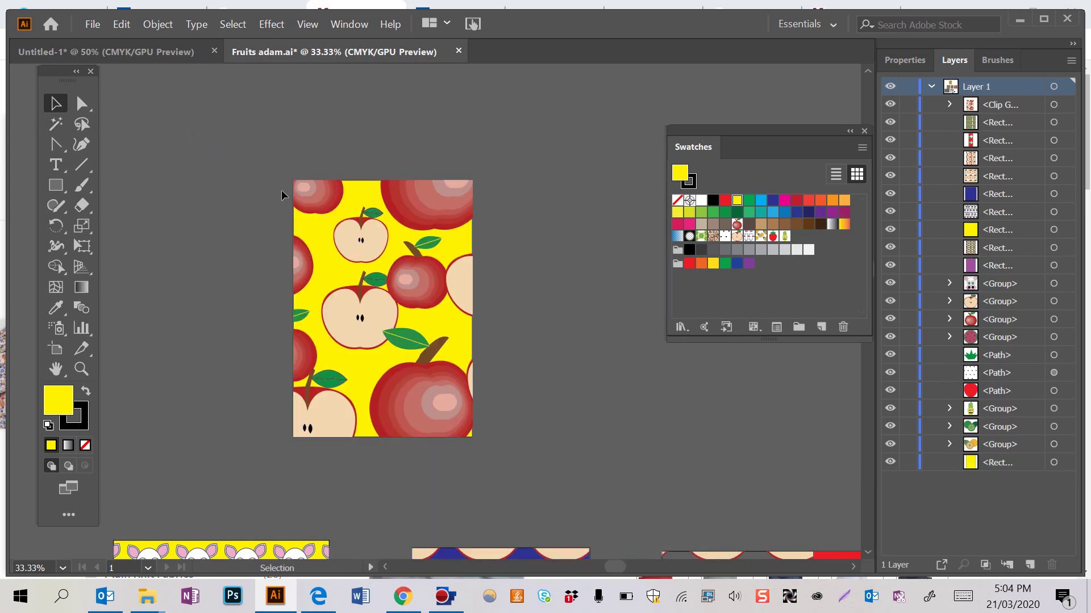
Change the background rectangle's fill to a soft light green chosen in the Color Picker.
left_click(317, 243)
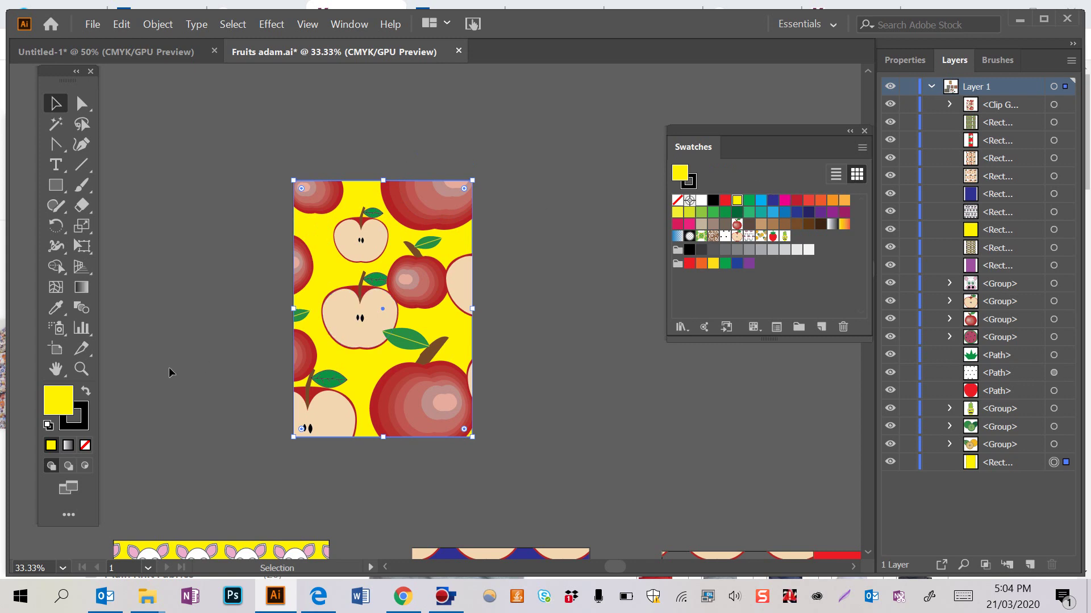
double_click(64, 397)
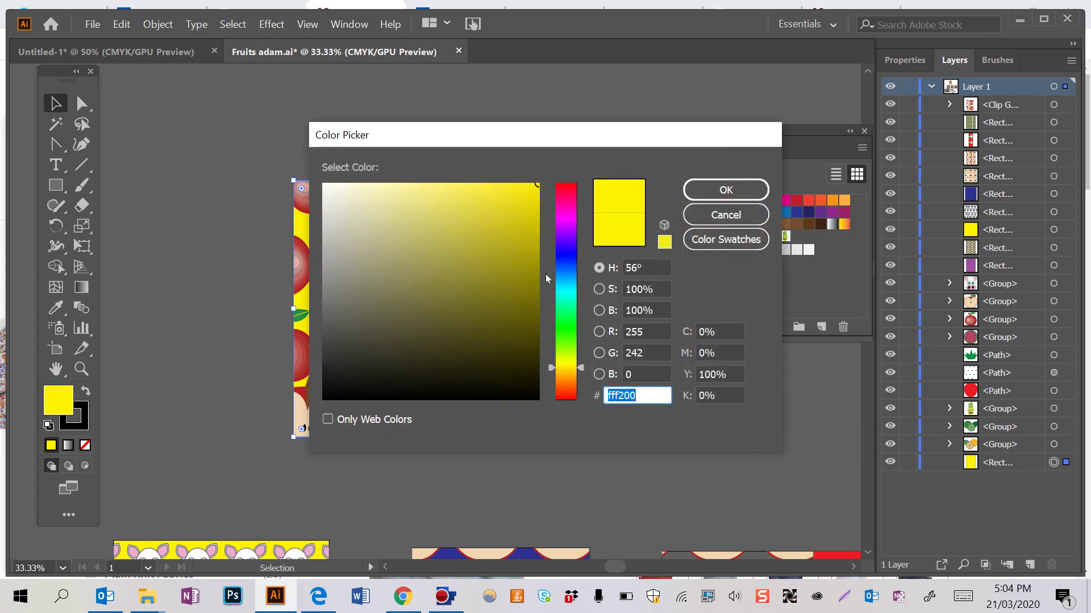
left_click(560, 317)
left_click(372, 193)
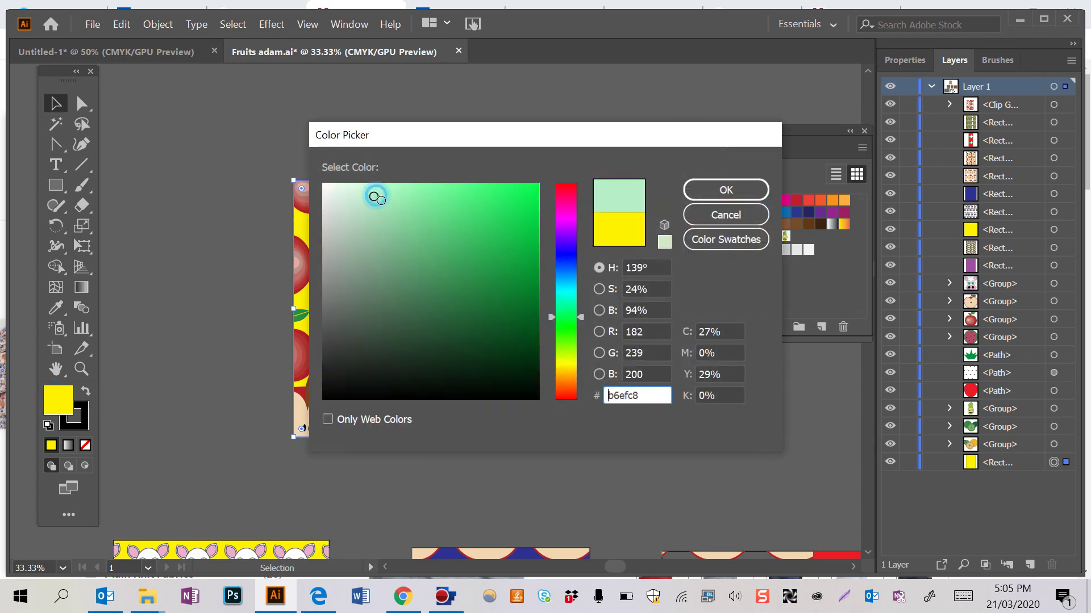
left_click(371, 215)
left_click(747, 189)
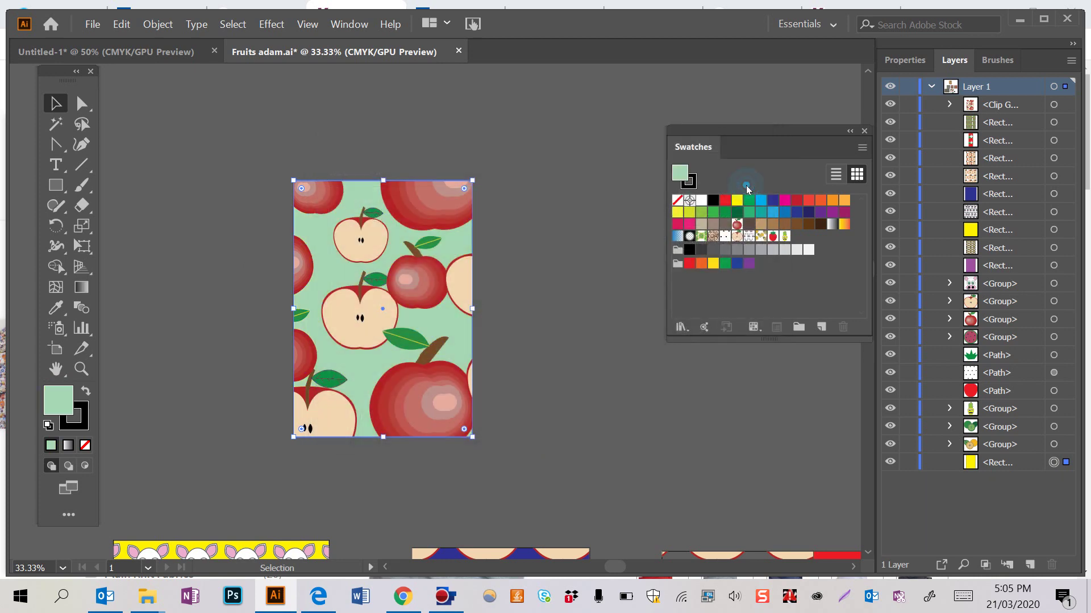
left_click(211, 195)
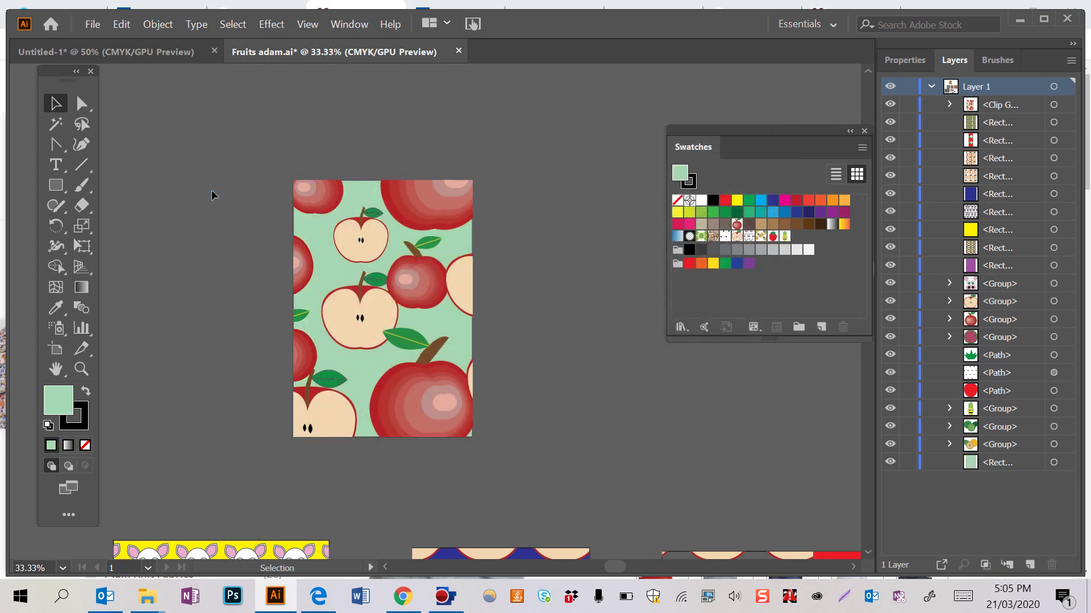
Draw a tall light green rectangle, about 254 by 673 pt, in the empty area beside the finished apple print.
scroll(211, 196, "down", 10)
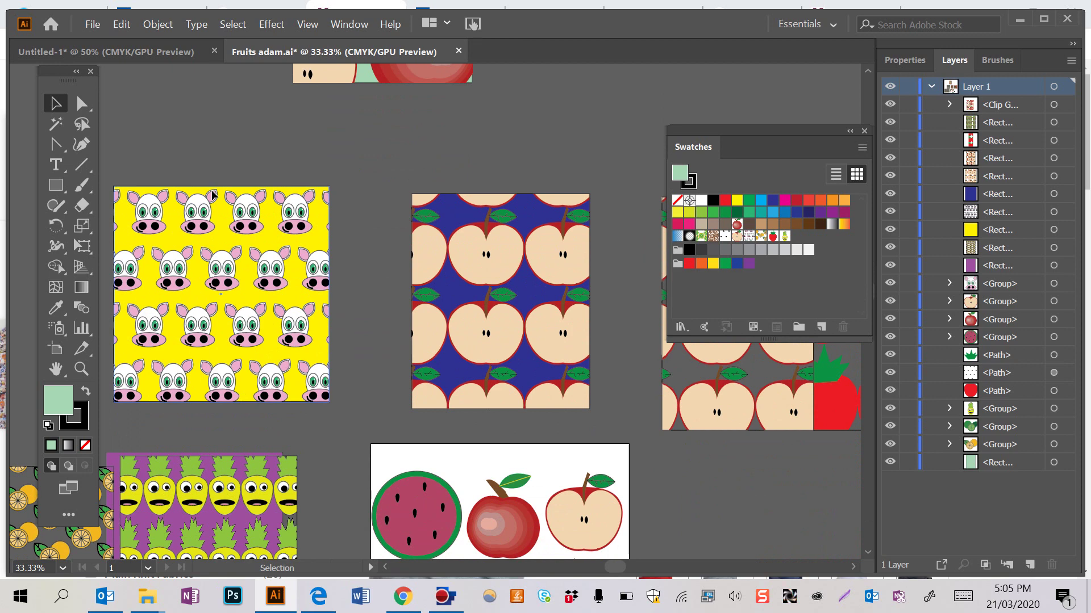
scroll(211, 195, "up", 8)
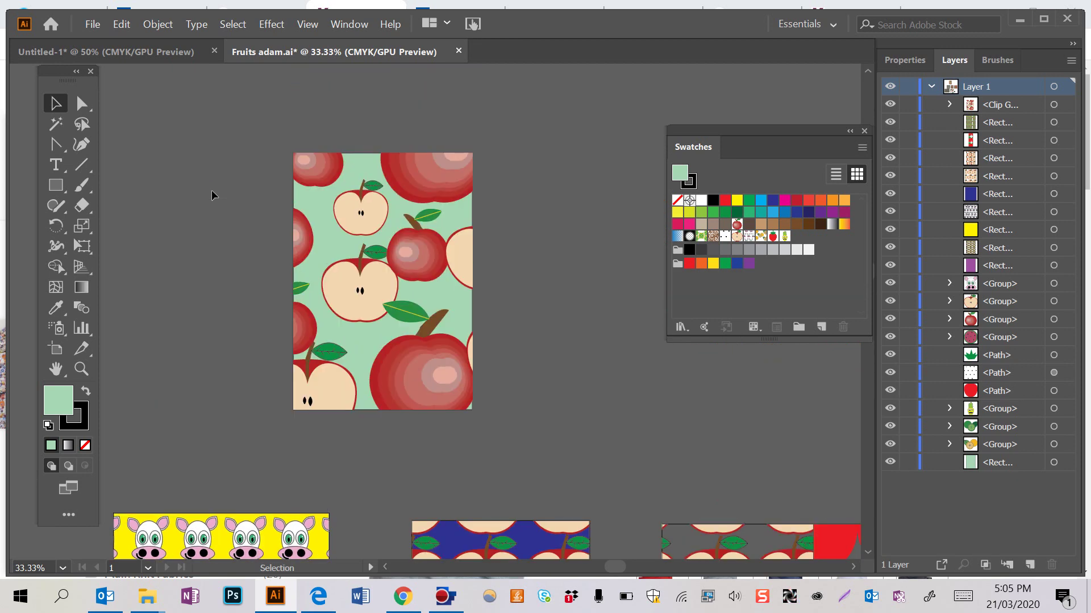
scroll(211, 195, "down", 2)
scroll(211, 196, "right", 5)
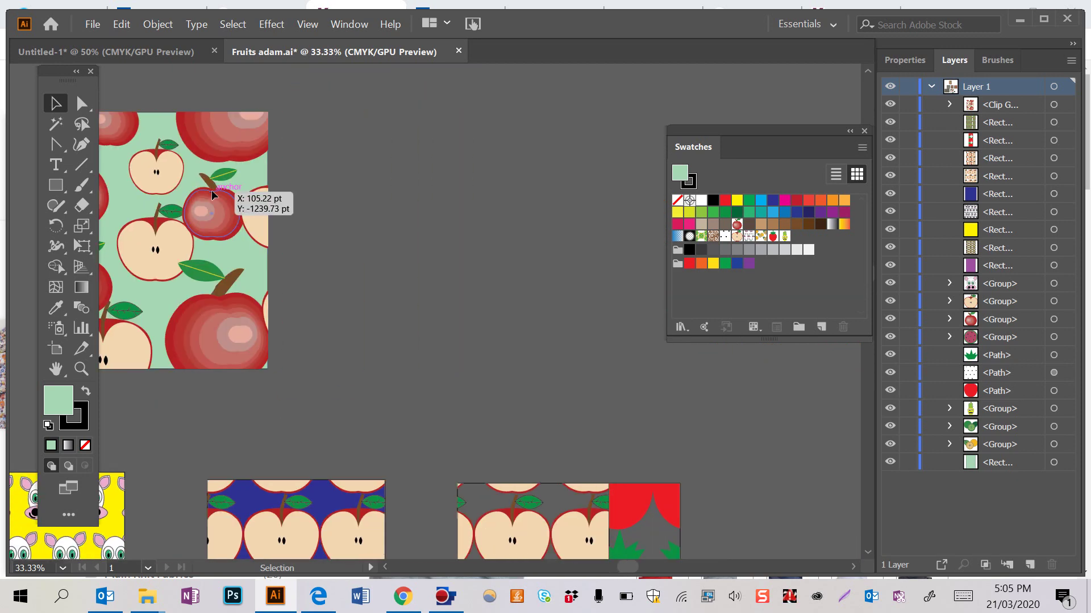
scroll(212, 195, "right", 1)
left_click(56, 186)
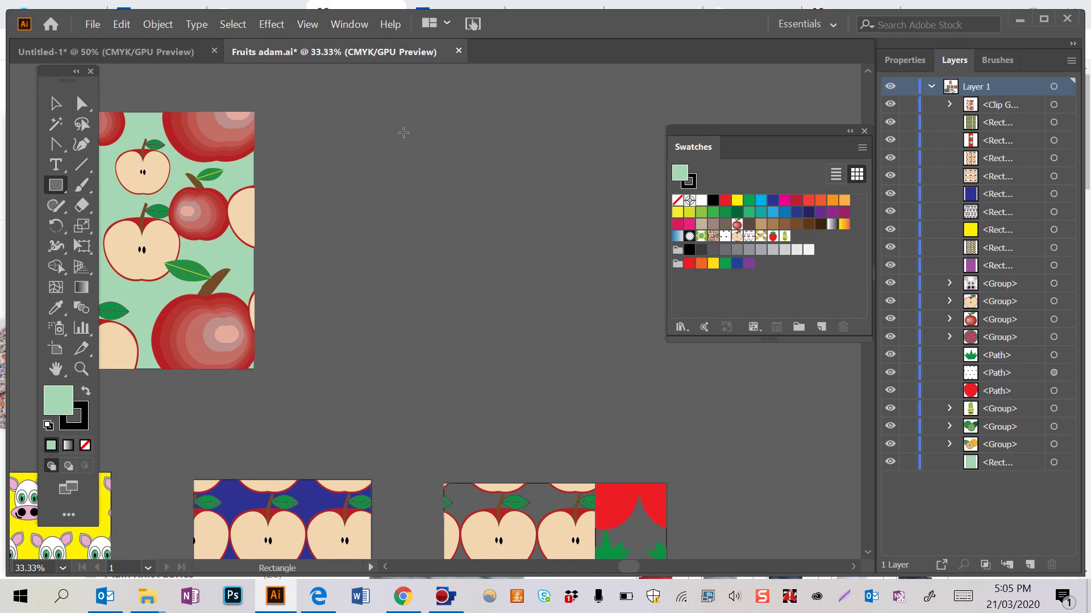
left_click_drag(371, 102, 482, 392)
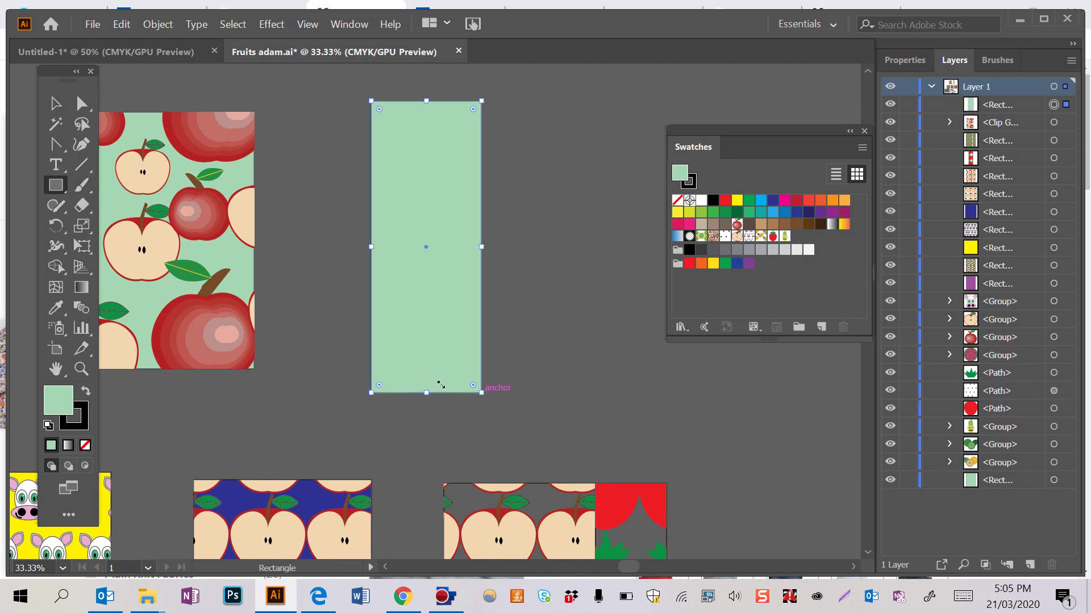
Paint a tall column of overlapping freehand loops, about 247 by 619 pt, with the Paintbrush beside the green rectangle.
left_click(82, 184)
scroll(586, 200, "right", 5)
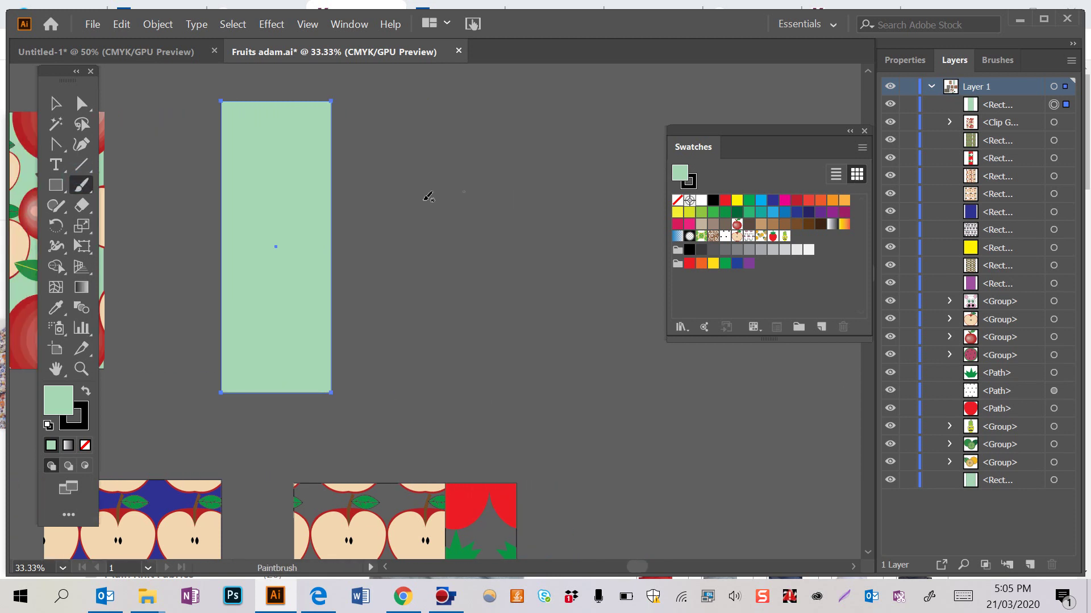
mouse_move(493, 134)
left_mouse_down()
mouse_move(525, 141)
mouse_move(518, 198)
mouse_move(443, 327)
mouse_move(514, 293)
mouse_move(549, 323)
mouse_move(521, 339)
mouse_move(492, 326)
mouse_move(439, 328)
mouse_move(448, 302)
mouse_move(430, 247)
mouse_move(445, 185)
mouse_move(465, 267)
mouse_move(543, 264)
mouse_move(479, 302)
mouse_move(491, 249)
mouse_move(489, 374)
mouse_move(525, 366)
left_mouse_up()
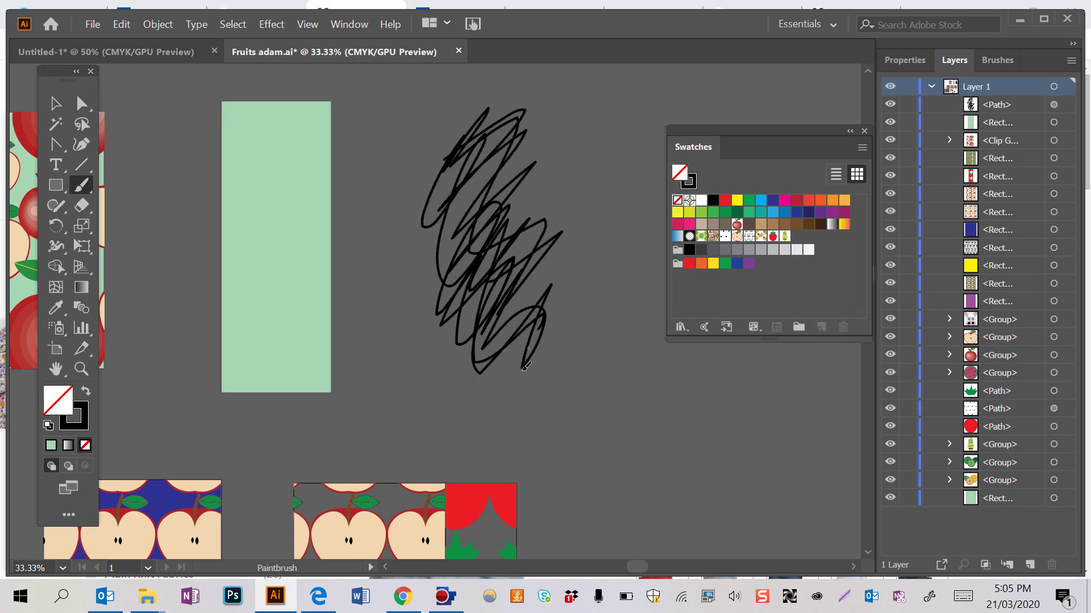
key("ctrl+z")
mouse_move(510, 149)
left_mouse_down()
mouse_move(479, 175)
mouse_move(440, 182)
mouse_move(491, 266)
mouse_move(442, 275)
mouse_move(510, 263)
mouse_move(426, 305)
mouse_move(476, 328)
mouse_move(463, 338)
mouse_move(468, 288)
left_mouse_up()
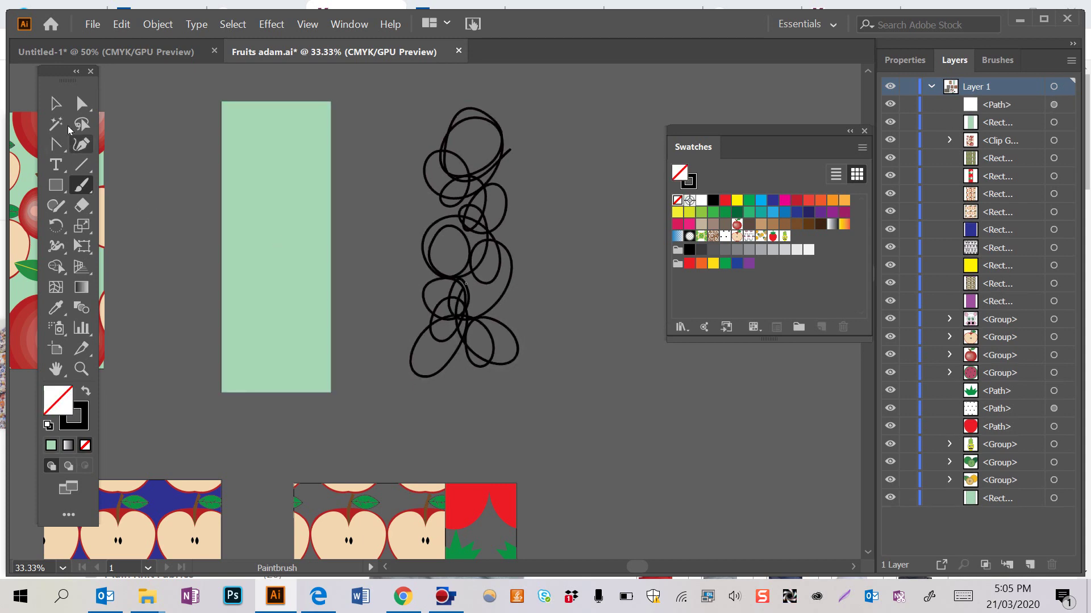
Select the looped path and apply the rough charcoal-textured art brush to it from the document's brushes.
left_click(56, 103)
left_click(464, 208)
left_click(464, 208)
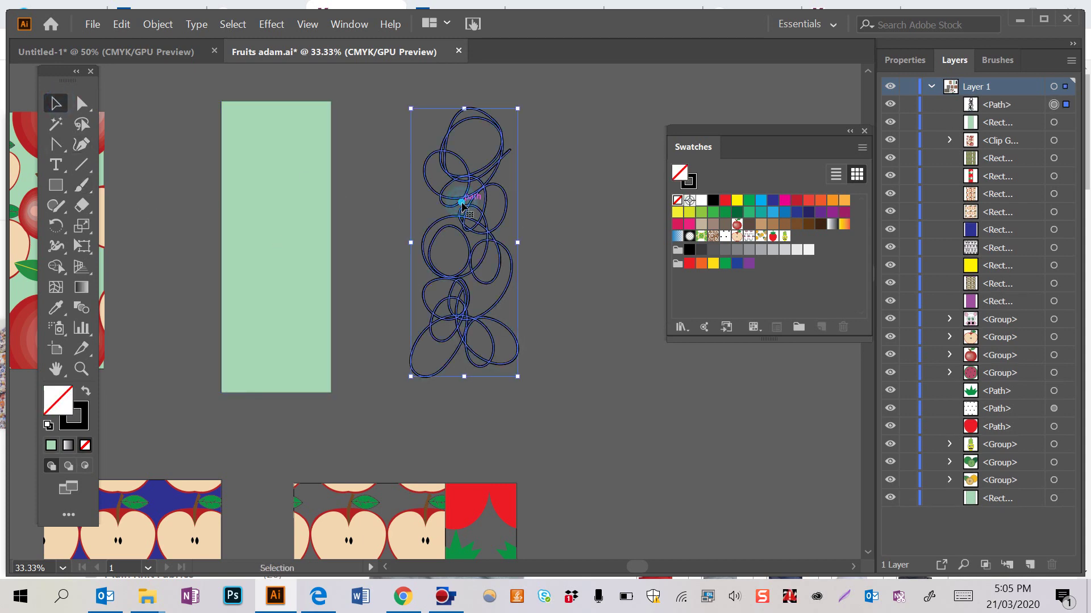
left_click(344, 24)
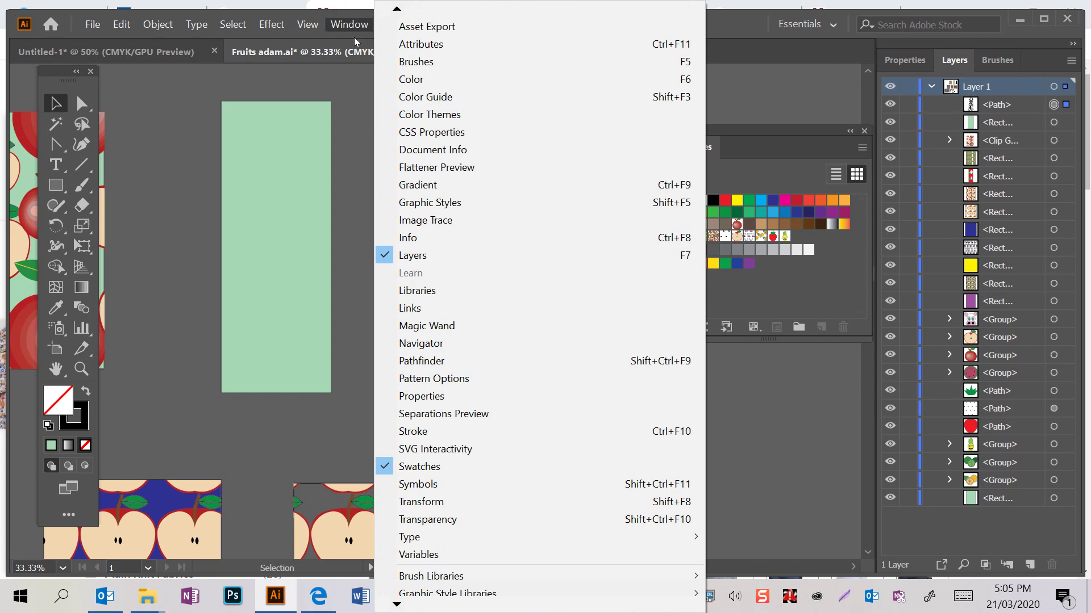
left_click(396, 75)
left_click(332, 28)
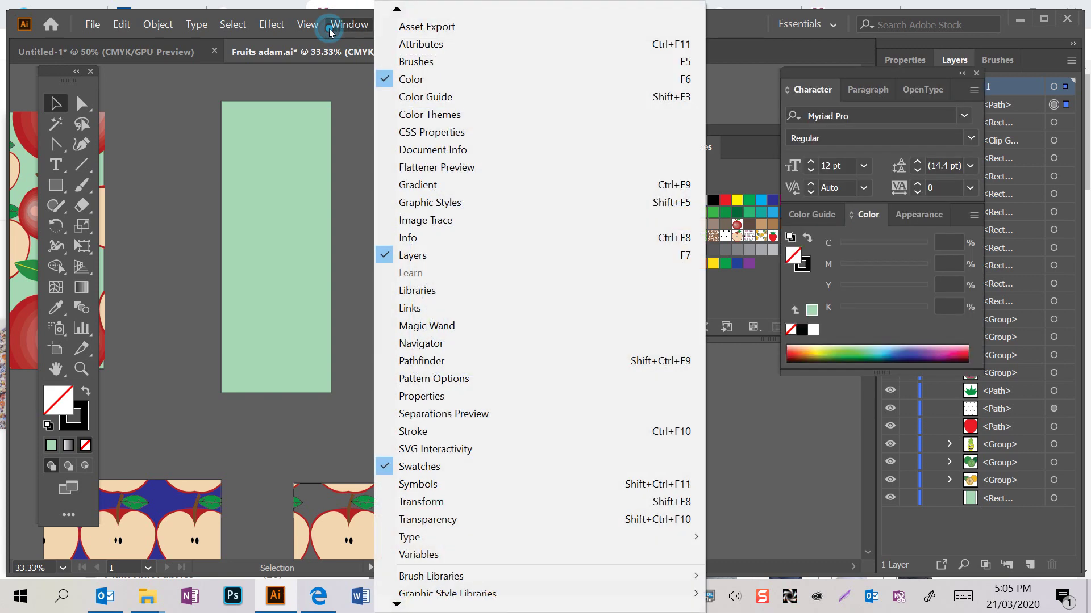
left_click(396, 67)
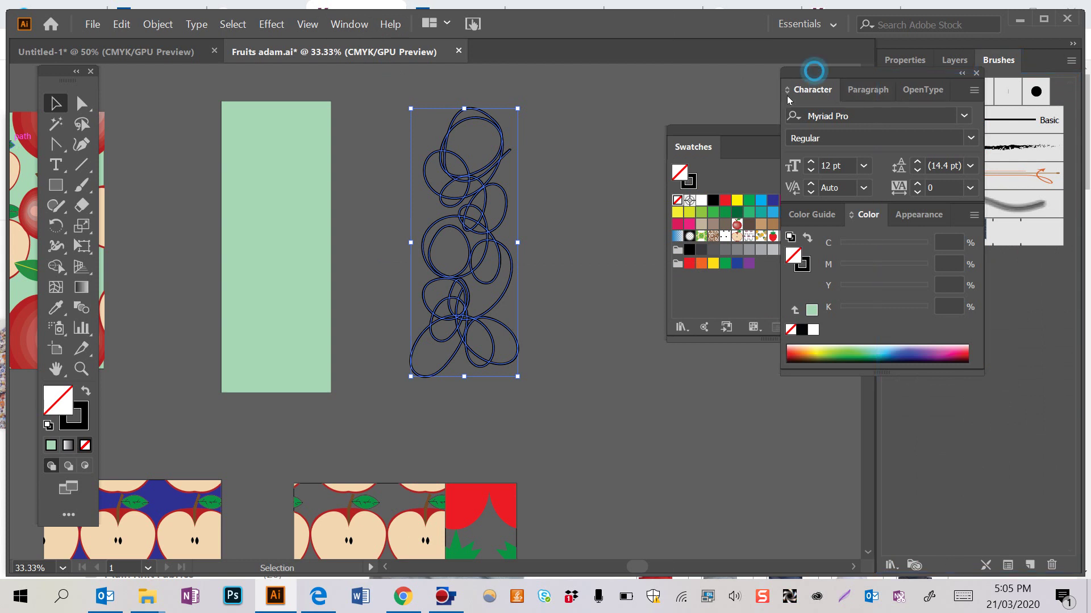
left_click_drag(814, 75, 816, 257)
left_click(823, 252)
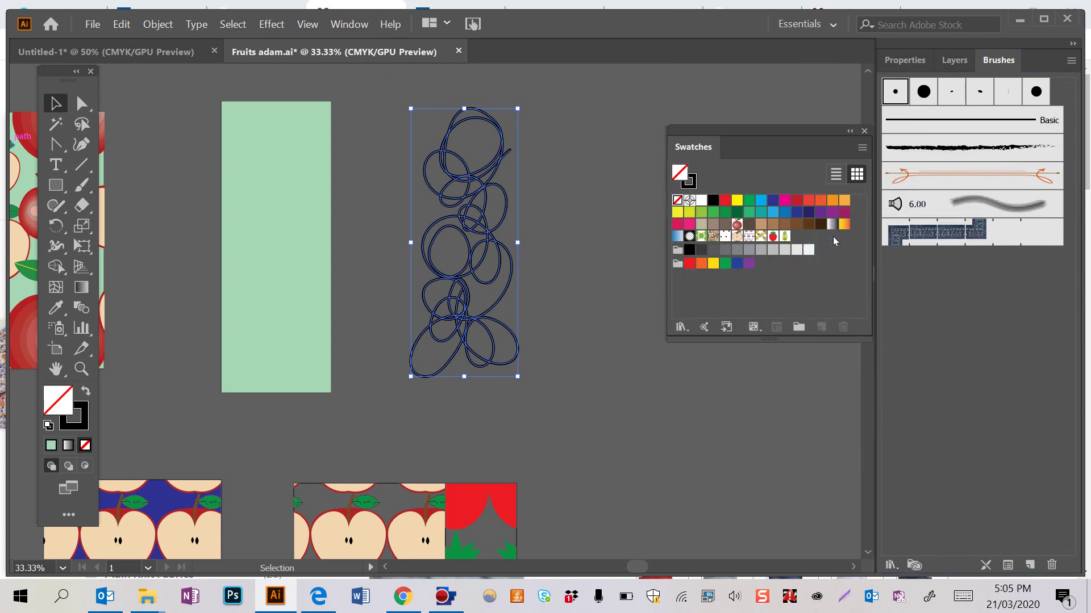
left_click(928, 154)
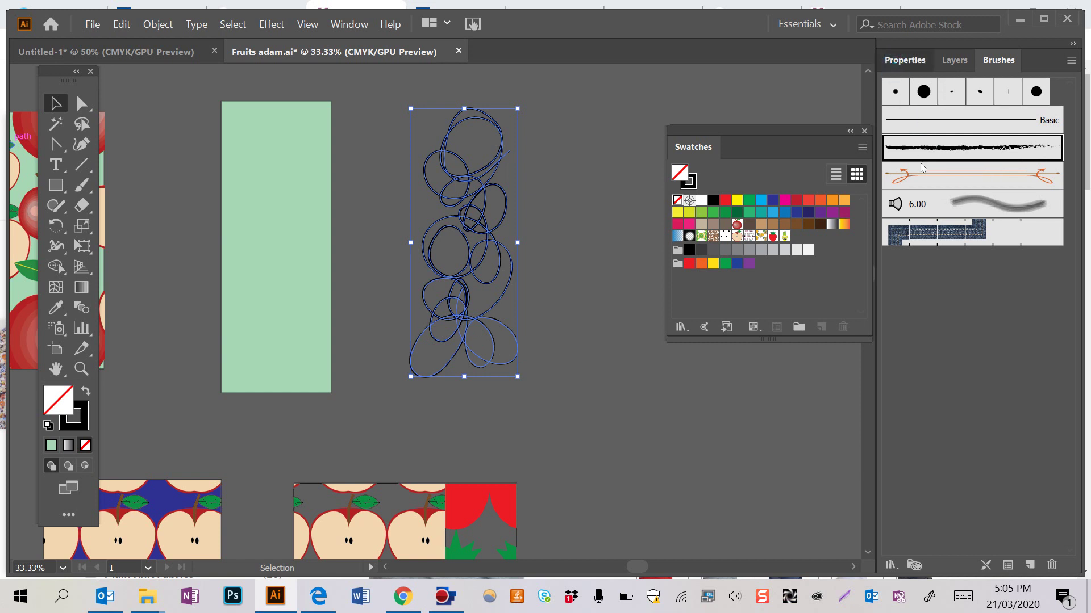
Set the looped path's stroke weight to 5 pt.
left_click(895, 63)
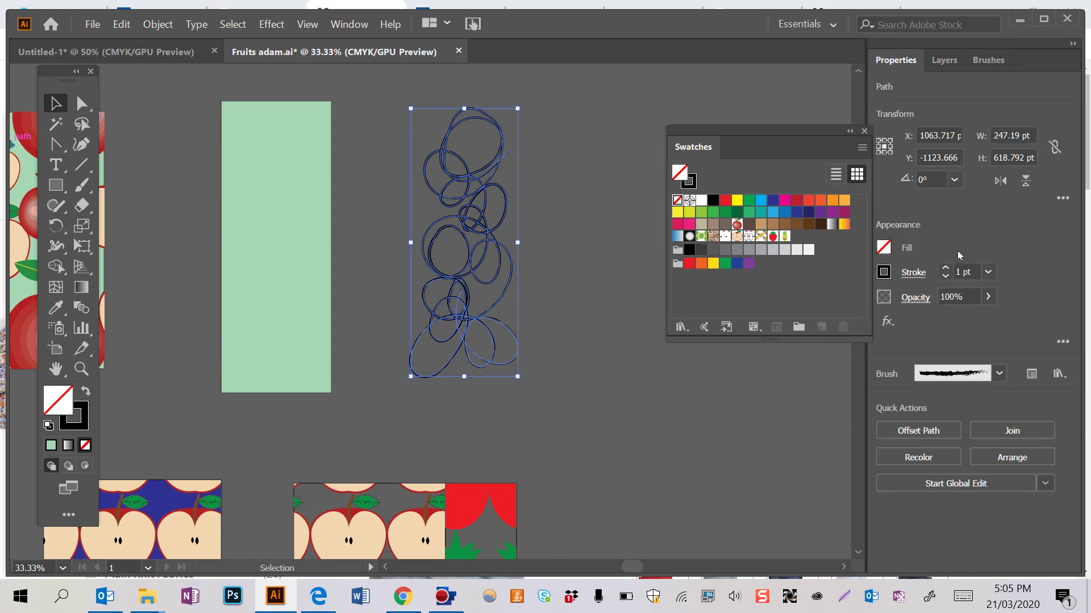
left_click(946, 269)
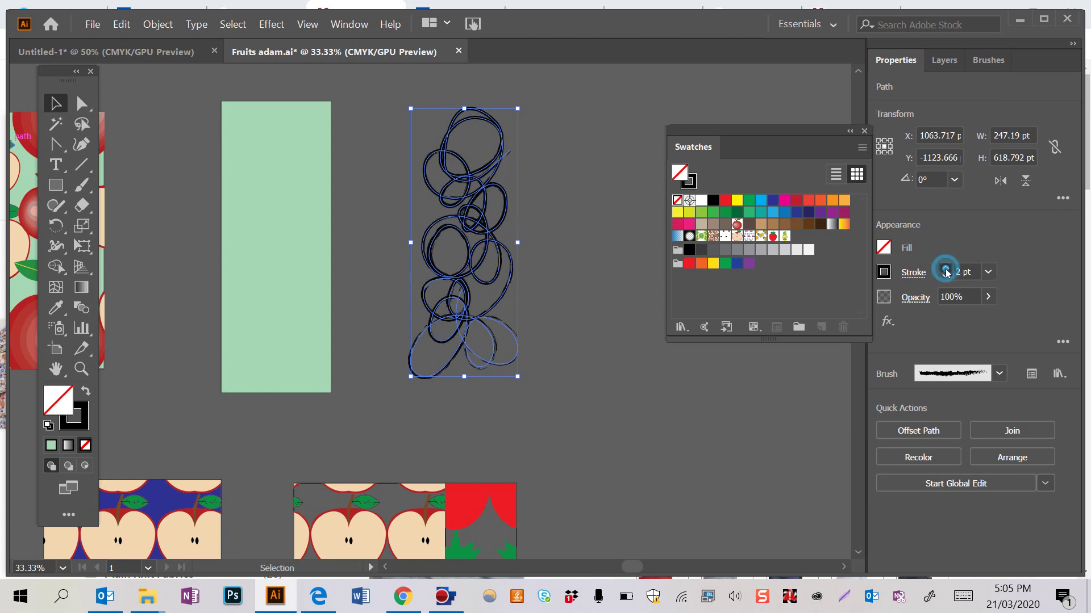
left_click(946, 270)
left_click(946, 270)
left_click(946, 270)
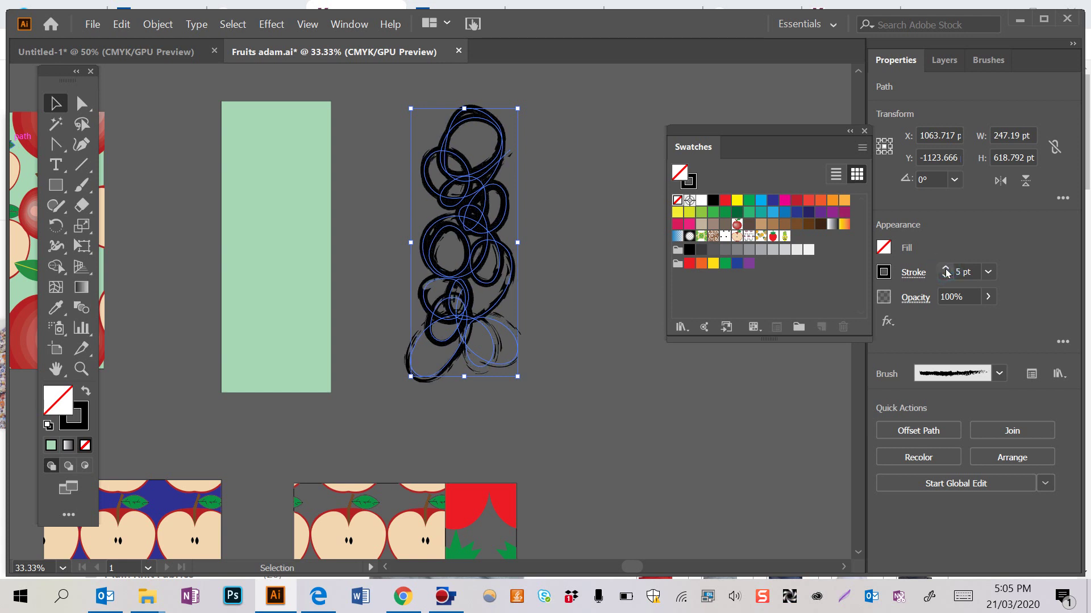
Give the looped path a dark green stroke and no fill.
left_click(741, 214)
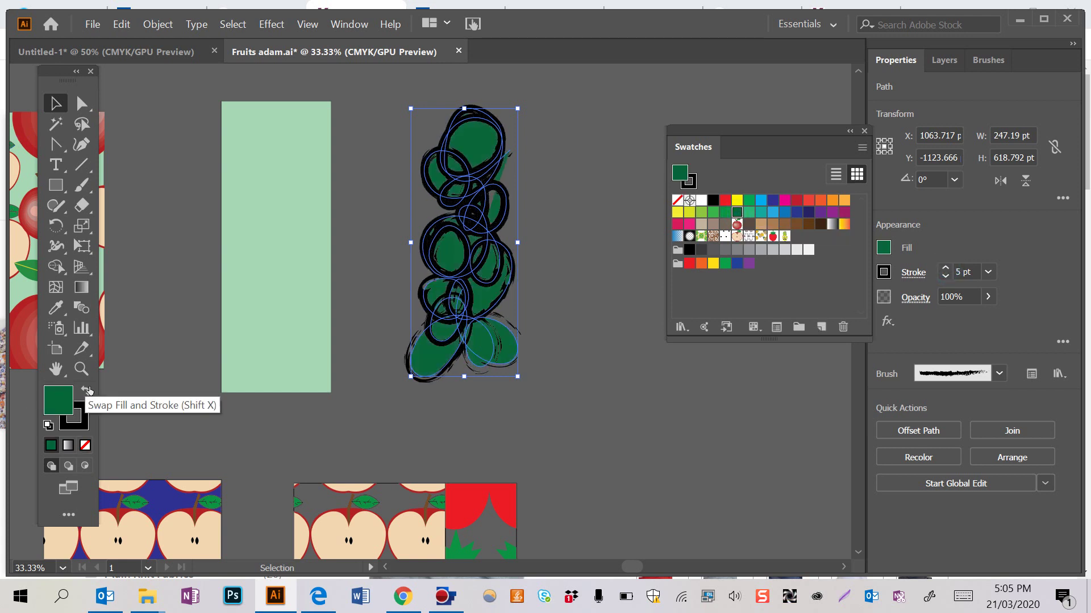
left_click(87, 392)
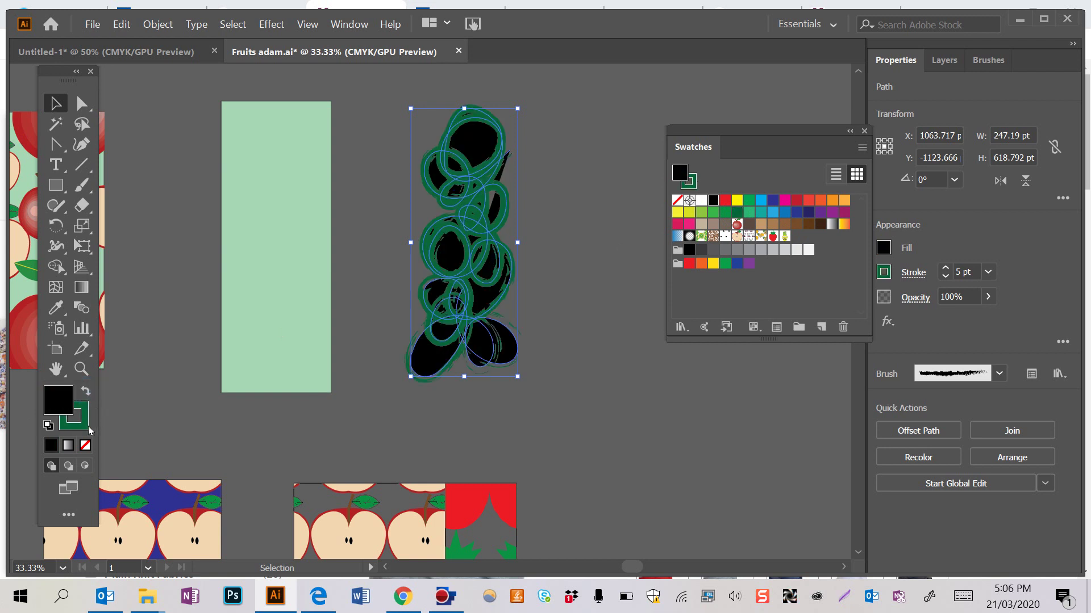
left_click(85, 445)
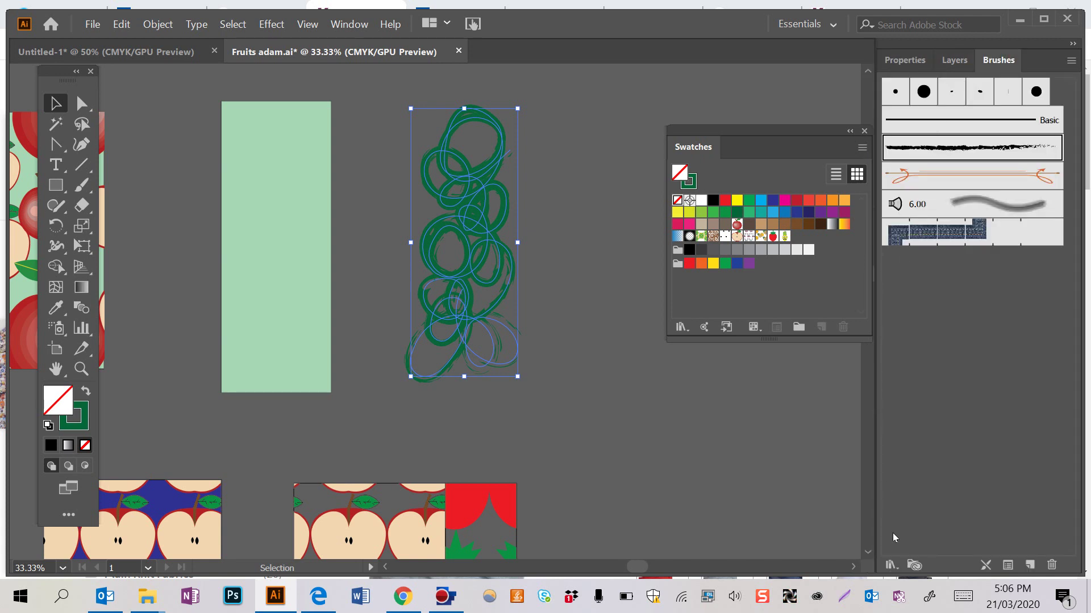
Load the Artistic_Ink brush library and apply its Dry Ink 1 brush to the looped path.
mouse_move(1004, 69)
left_mouse_down()
mouse_move(621, 78)
mouse_move(652, 72)
left_mouse_up()
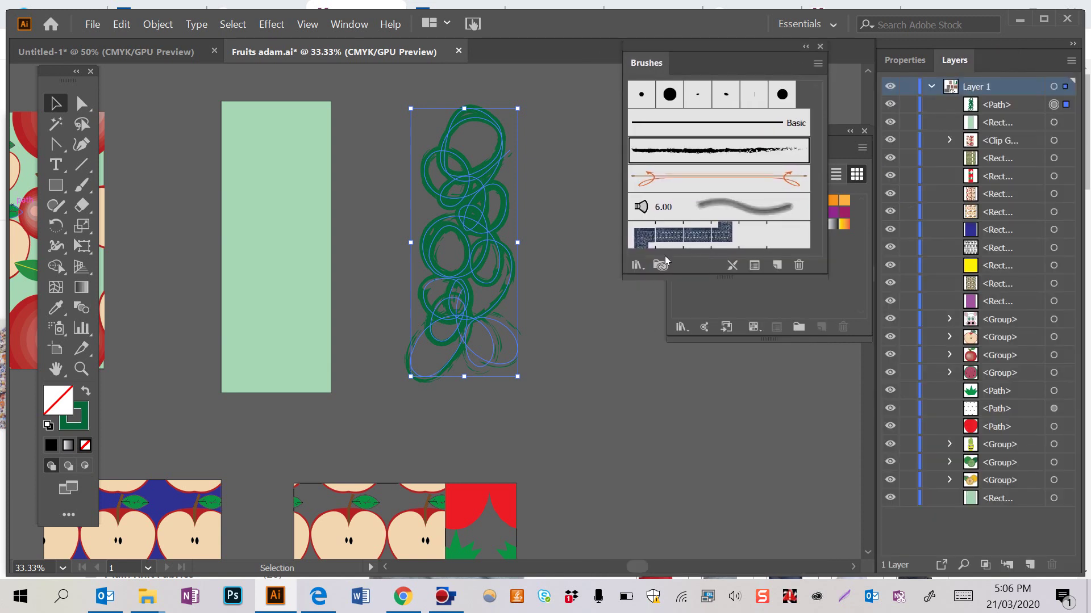
left_click(636, 266)
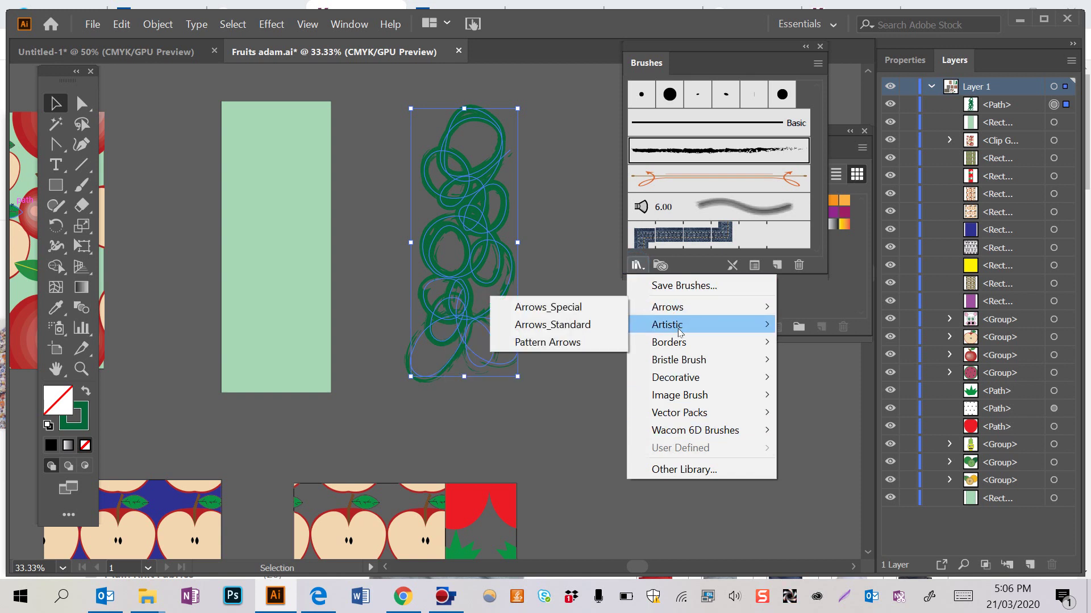
mouse_move(680, 333)
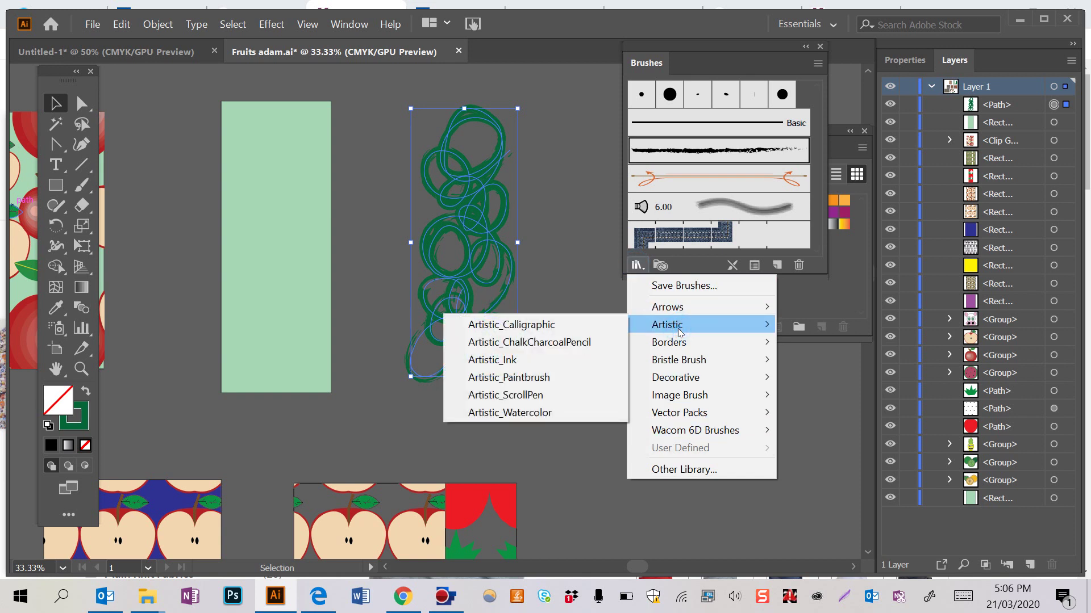
left_click(564, 362)
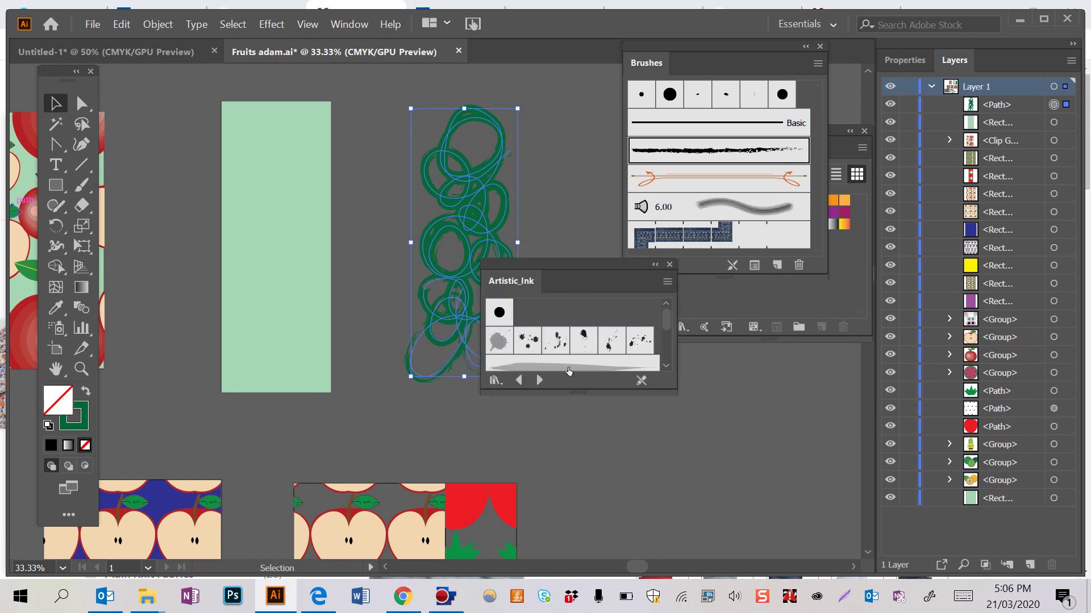
left_click_drag(573, 270, 667, 154)
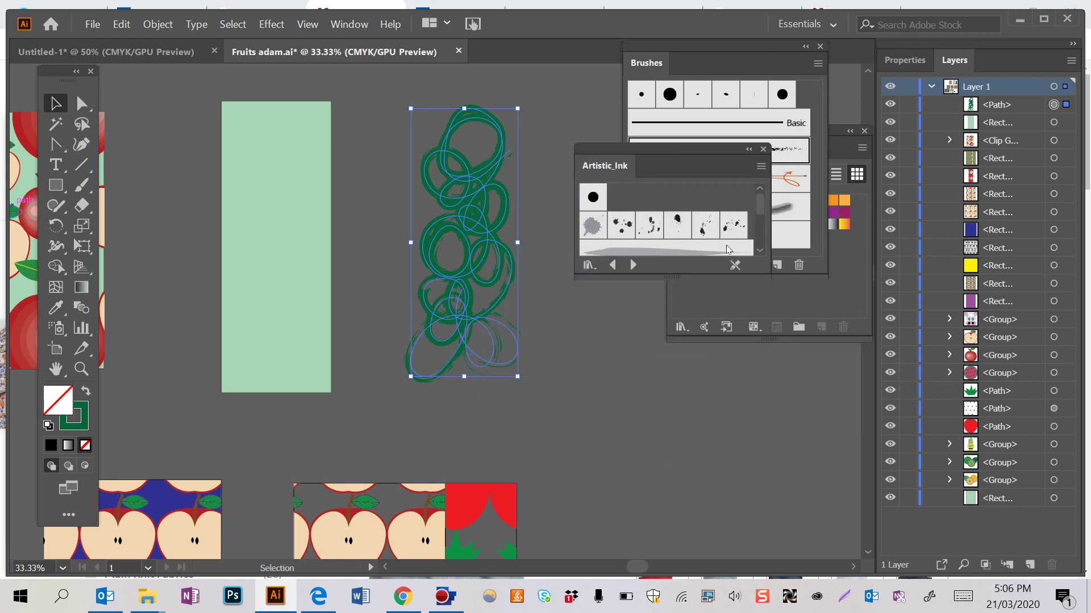
mouse_move(764, 276)
left_mouse_down()
mouse_move(789, 397)
mouse_move(790, 515)
left_mouse_up()
left_click(729, 477)
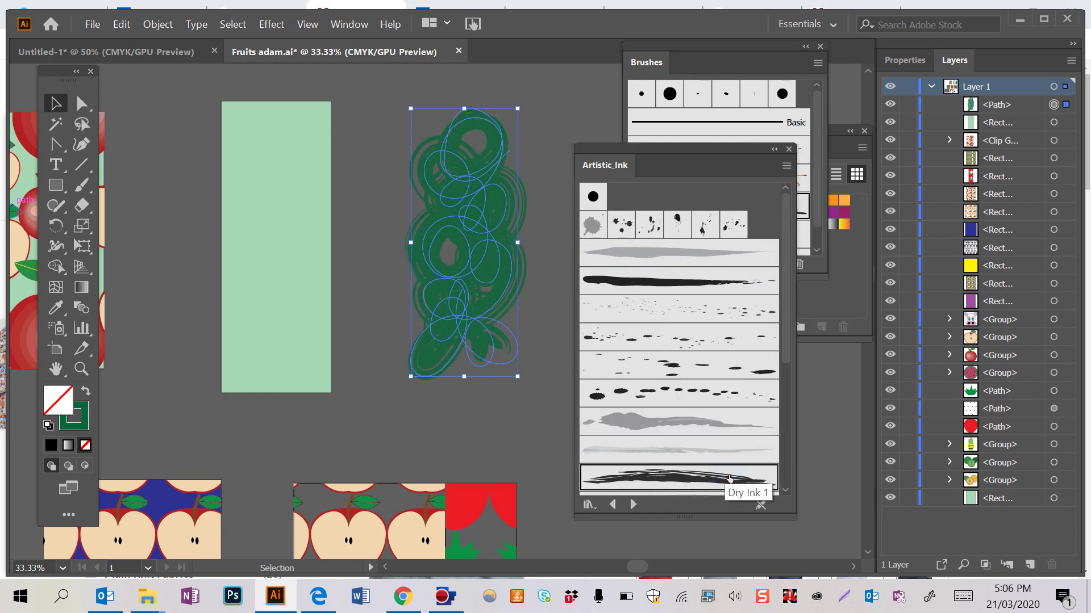
Try the solid round-ended tapered ink brush on the looped path, and go back to Dry Ink 1.
scroll(725, 477, "down", 5)
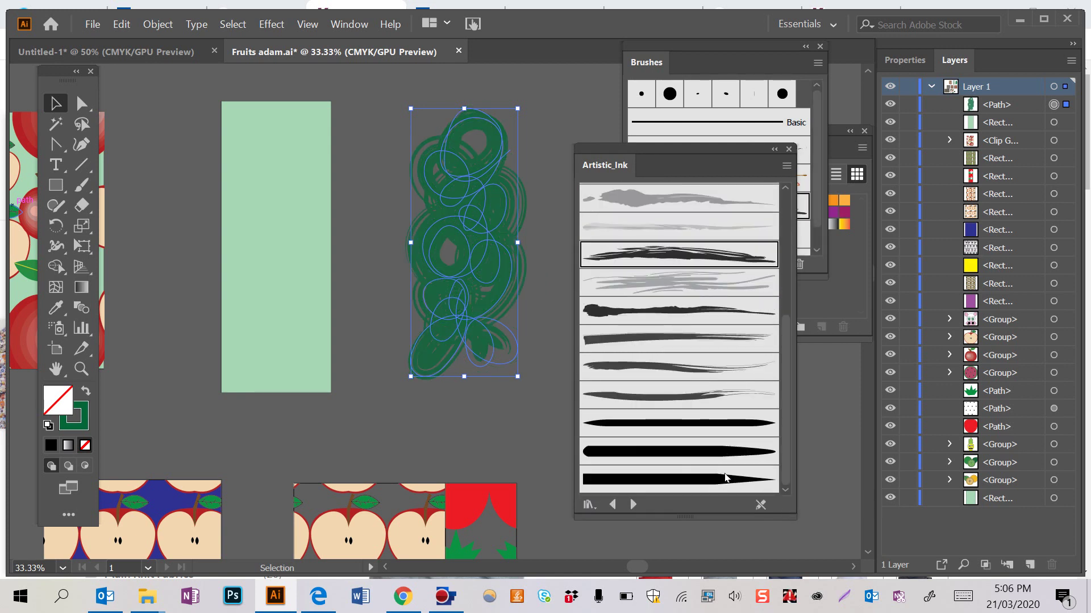
left_click(720, 458)
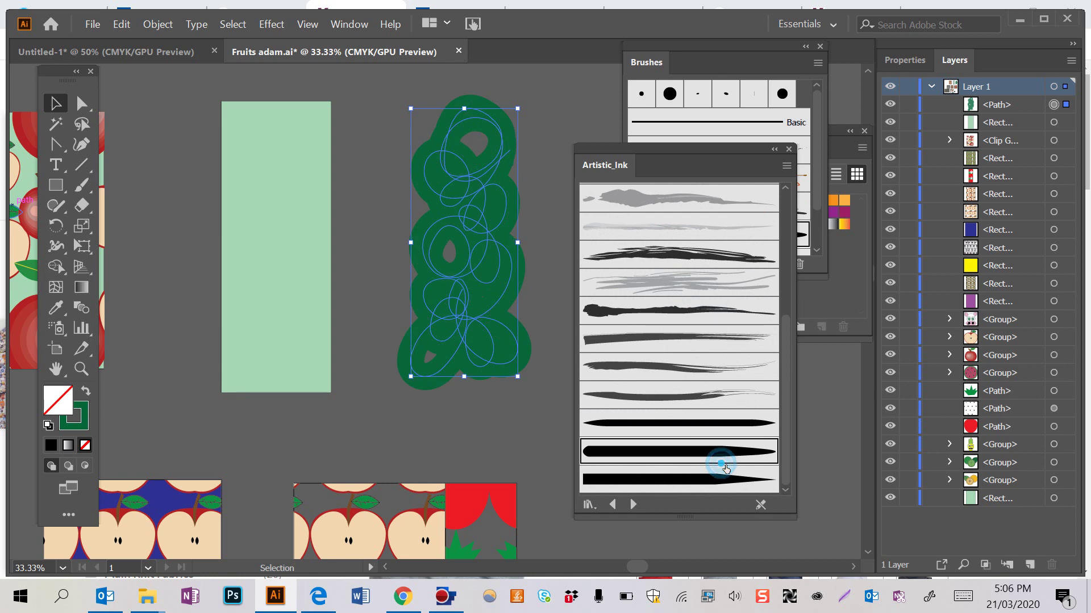
left_click(668, 204)
left_click(665, 249)
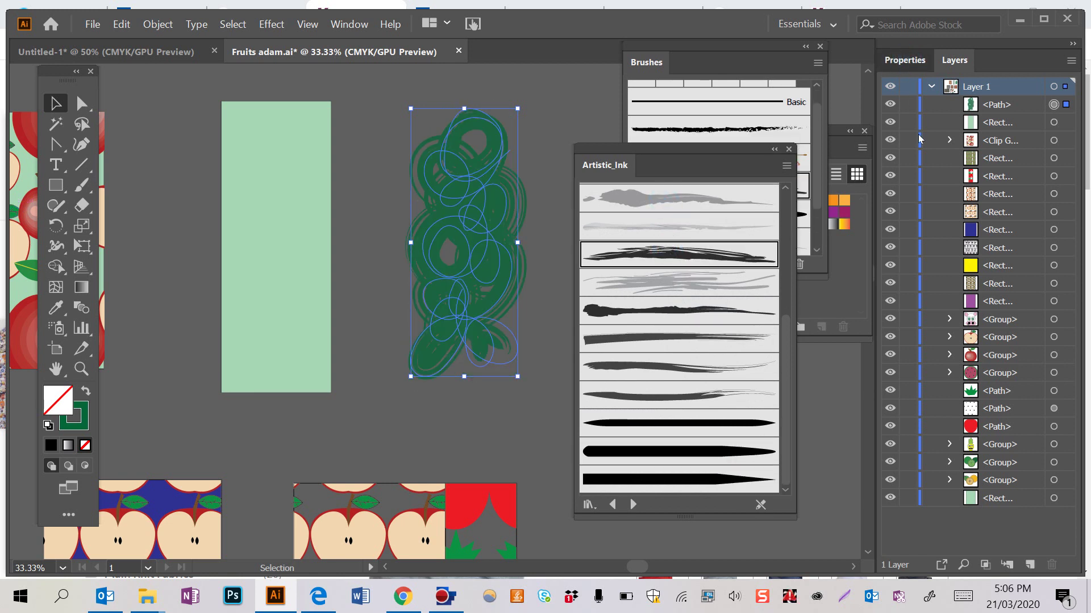
Reduce the looped path's stroke weight to 3 pt.
left_click(904, 59)
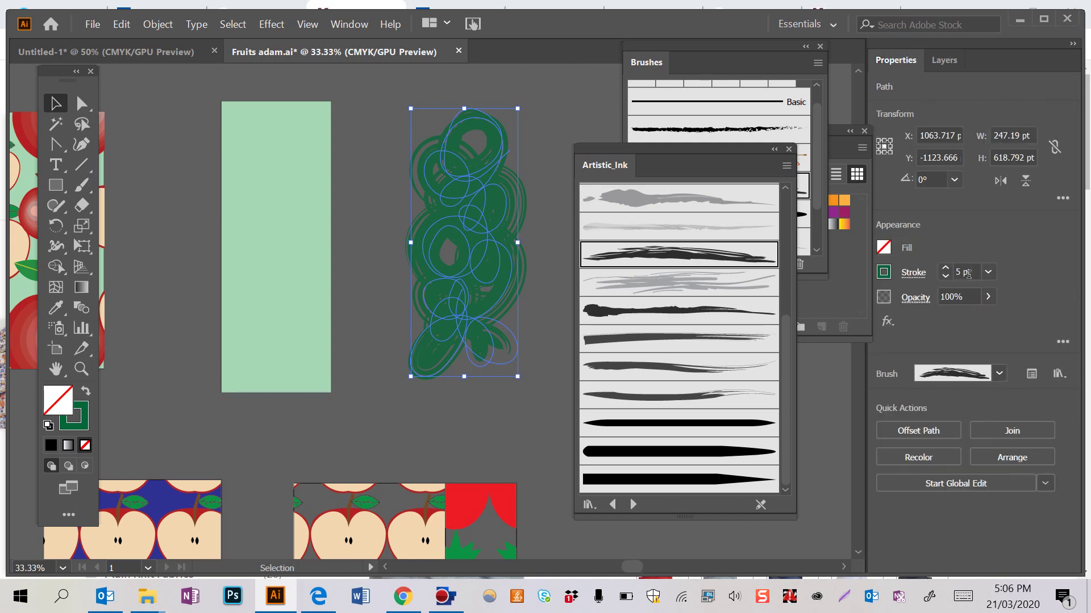
left_click(942, 279)
left_click(942, 279)
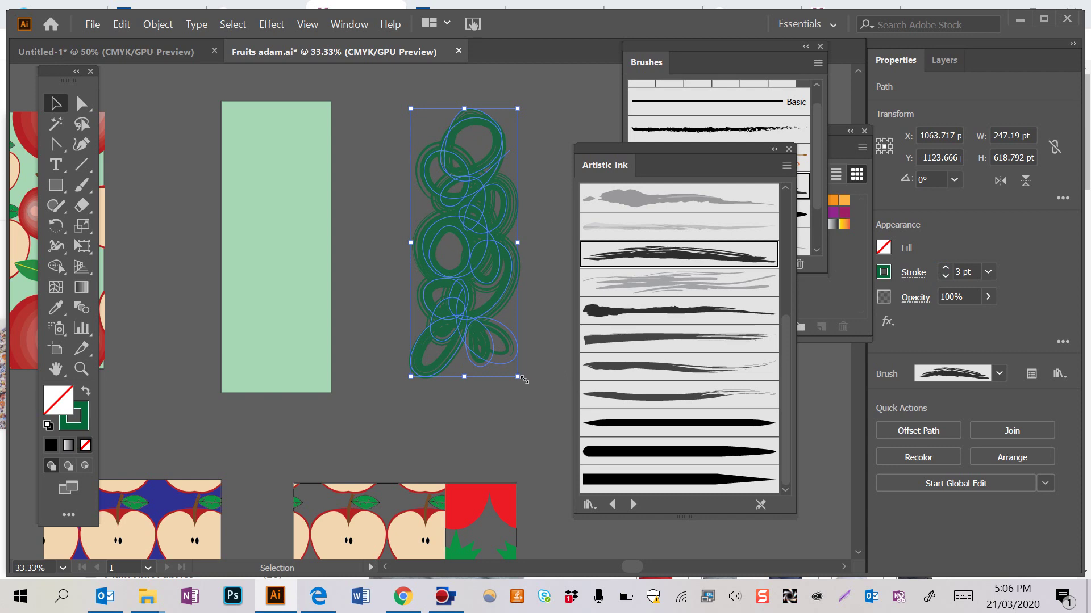
Enlarge the loops proportionally to about 308 by 771 pt and center them over the light green rectangle.
left_click_drag(523, 380, 549, 446)
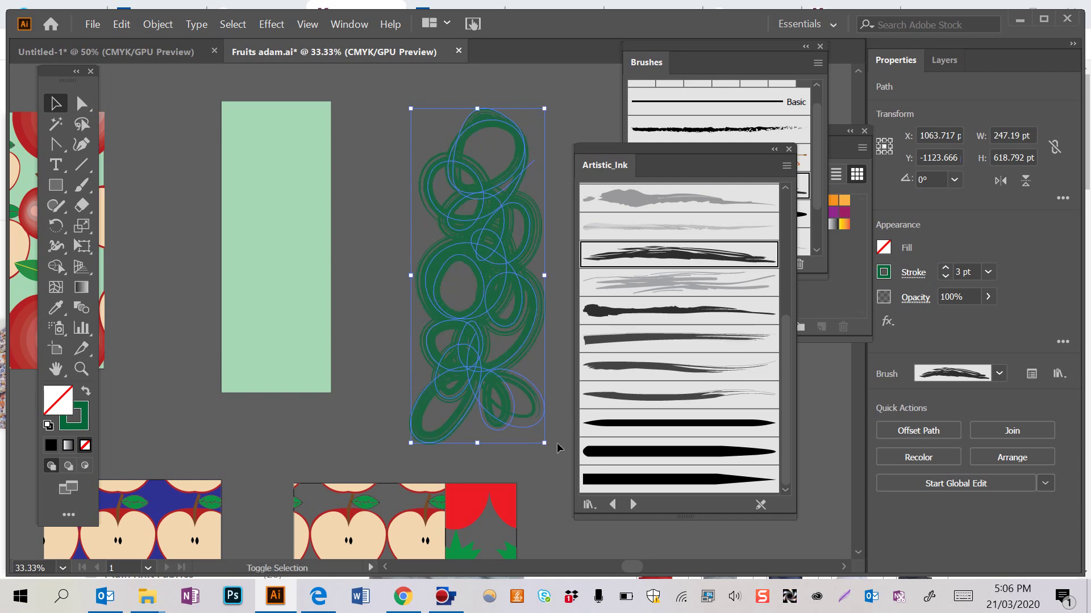
mouse_move(477, 341)
left_mouse_down()
mouse_move(297, 287)
mouse_move(290, 312)
mouse_move(276, 308)
left_mouse_up()
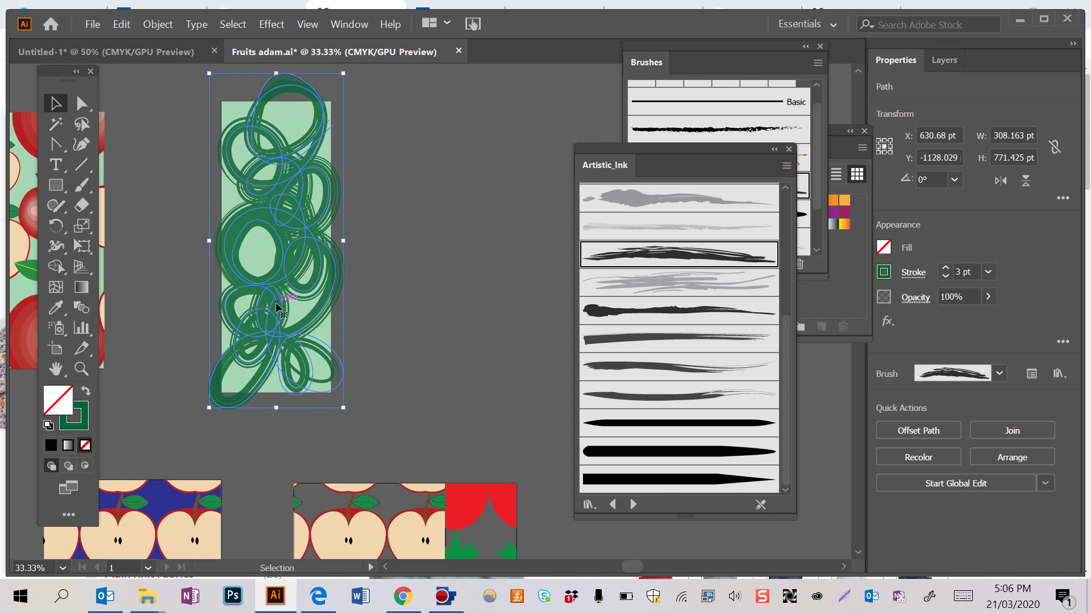
Duplicate the light green rectangle and align the copy exactly over the original, on top of the loops.
left_click(311, 121)
key("ctrl+c")
key("ctrl+v")
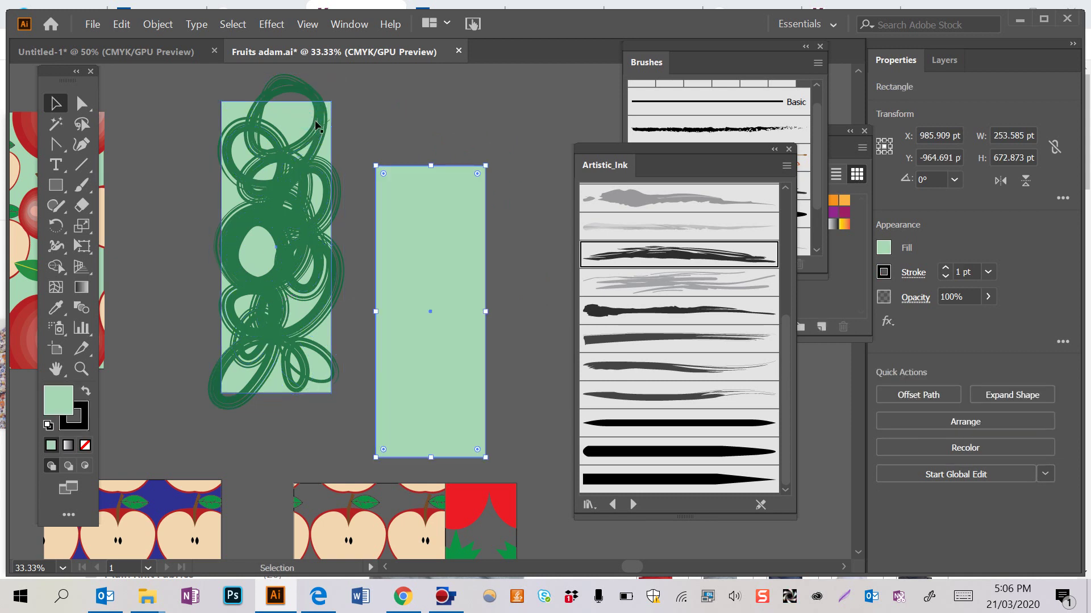
left_click_drag(425, 198, 284, 140)
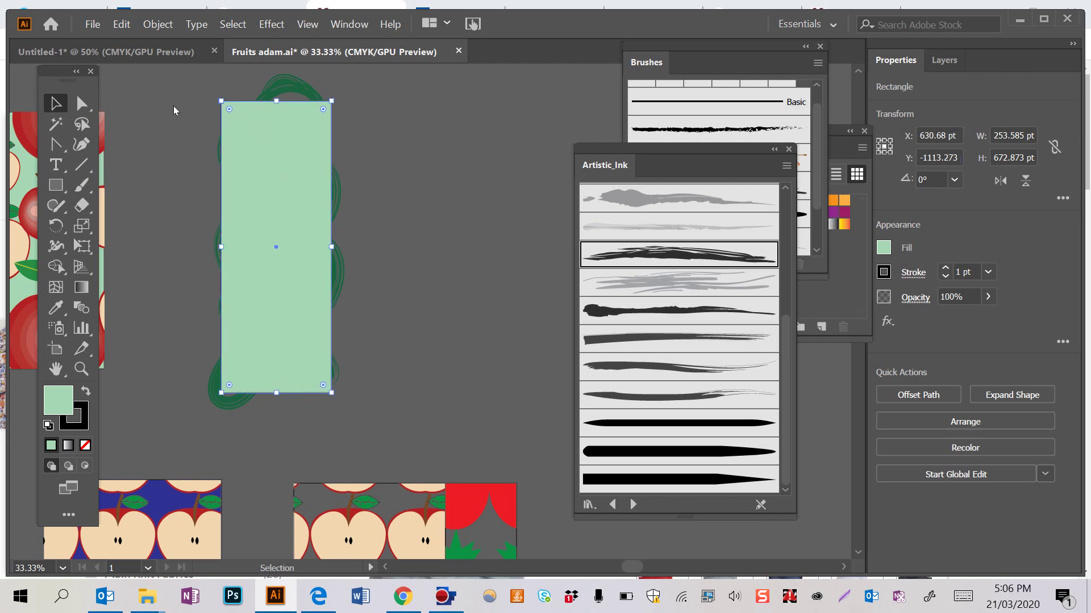
Select the loops together with both light green rectangles and make a clipping mask from the top rectangle.
left_click_drag(184, 78, 305, 288)
left_click_drag(370, 445, 369, 440)
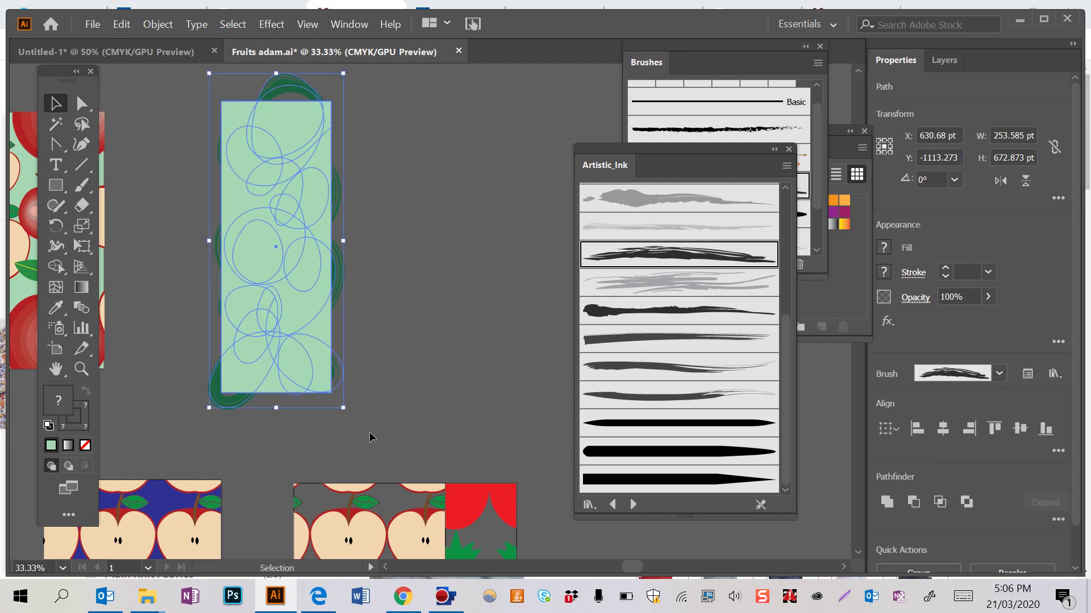
right_click(288, 309)
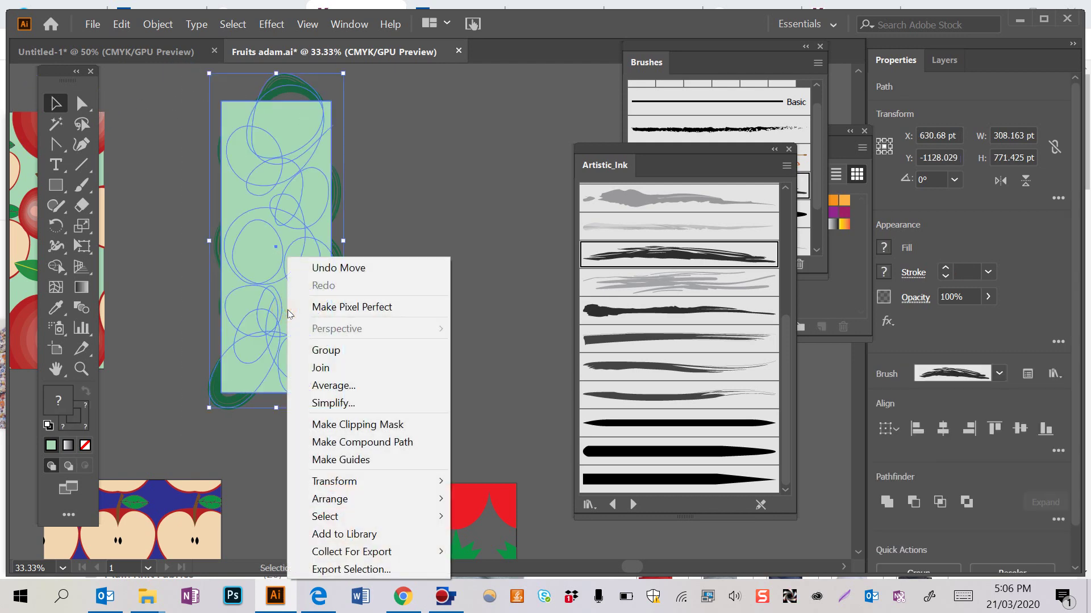
left_click(340, 425)
Move the clipped loop print beside the apple print's right edge and scale it proportionally to the same height, about 220 by 592 pt.
scroll(422, 312, "left", 5)
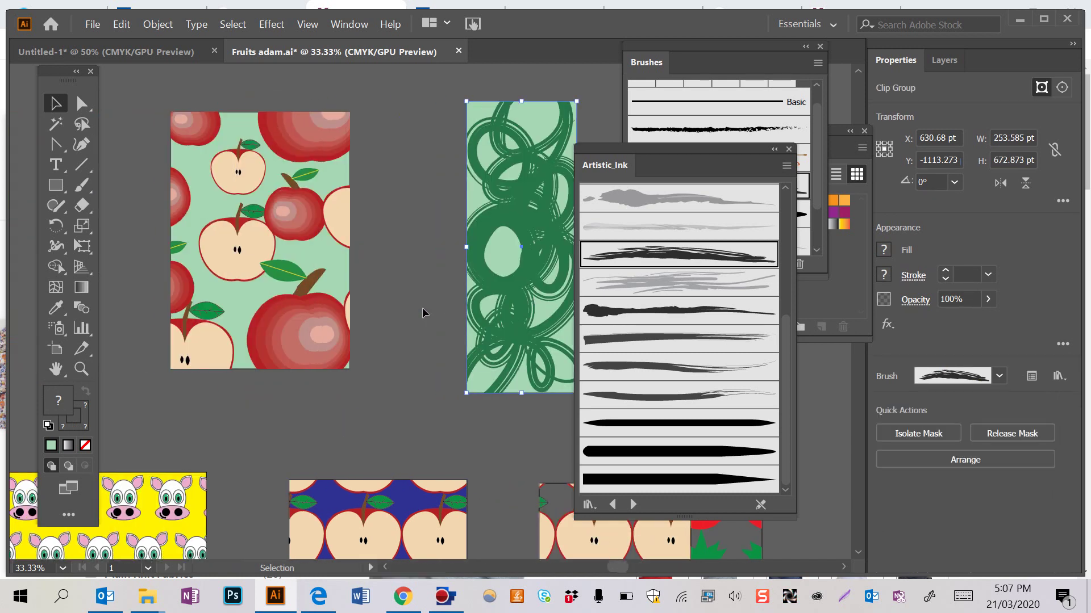
left_click_drag(500, 256, 391, 266)
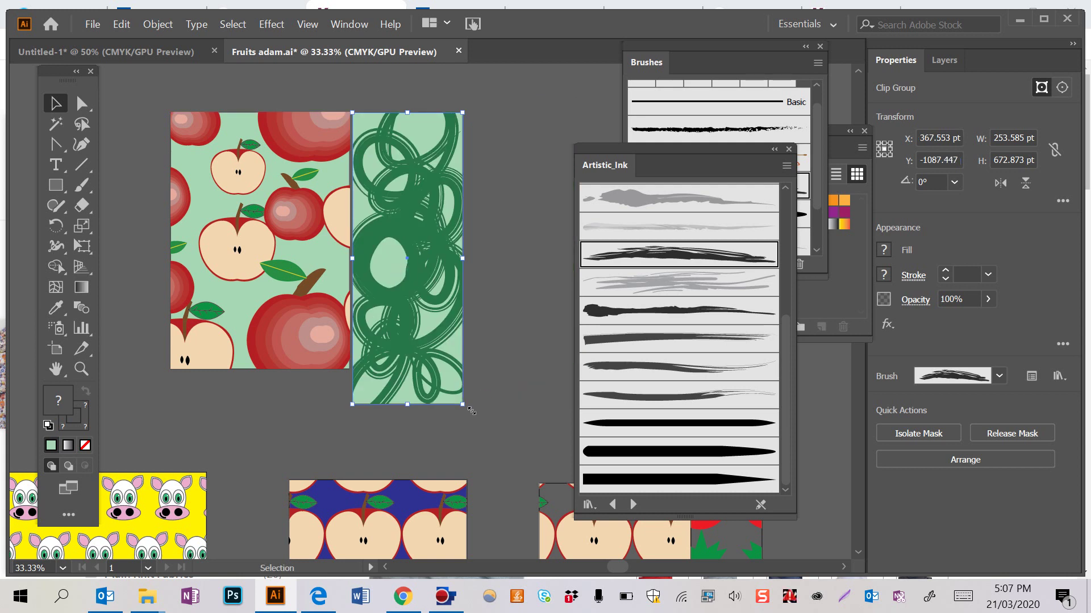
left_click_drag(463, 404, 448, 369)
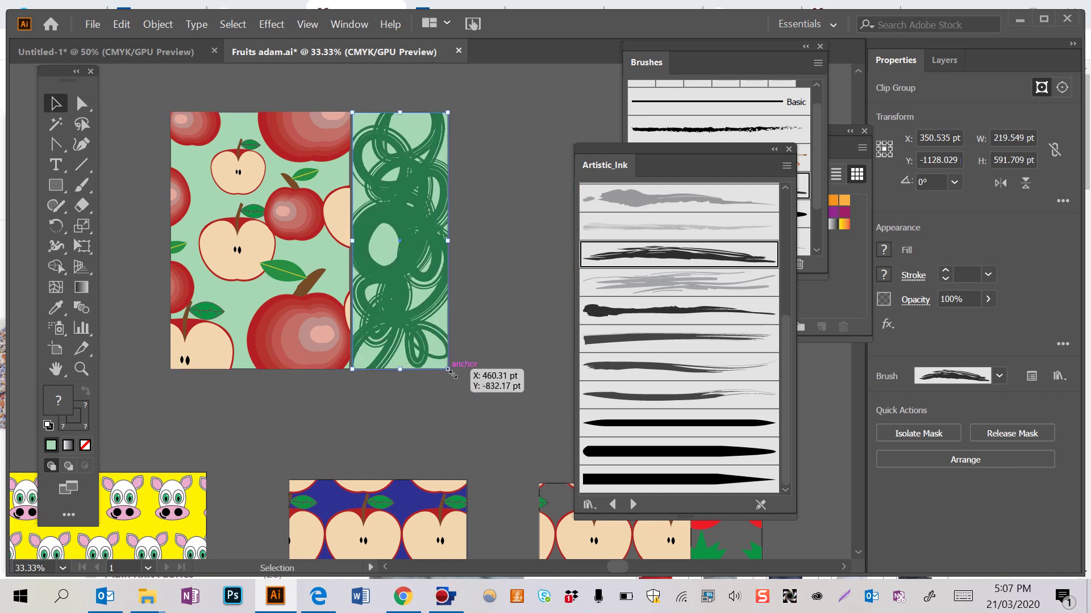
Nudge the loop print 6 pt left so that it sits flush against the apple print.
key("Left")
key("Left")
key("Left")
key("Left")
key("Left")
key("Left")
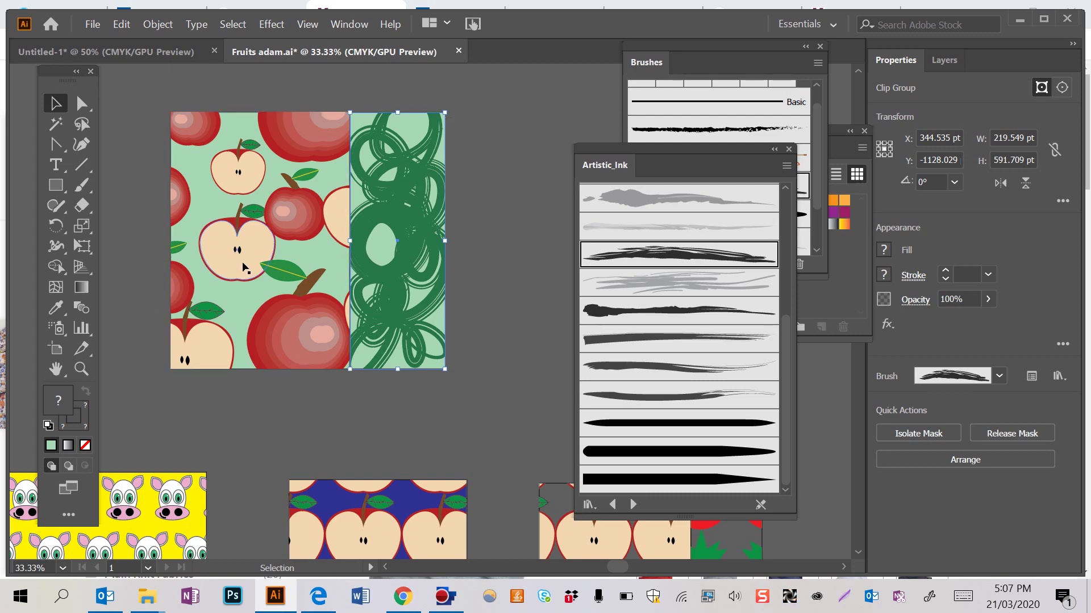
Review the joined apple and loop prints along with the other pattern swatches below them.
scroll(245, 267, "down", 5)
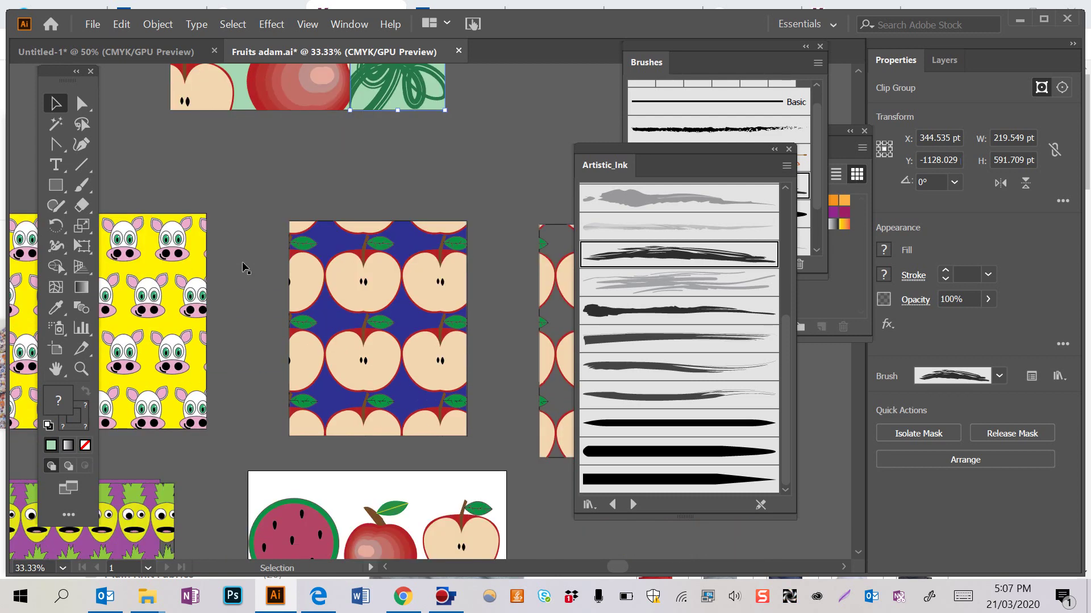
scroll(244, 267, "up", 3)
scroll(244, 266, "up", 5)
scroll(244, 267, "left", 2)
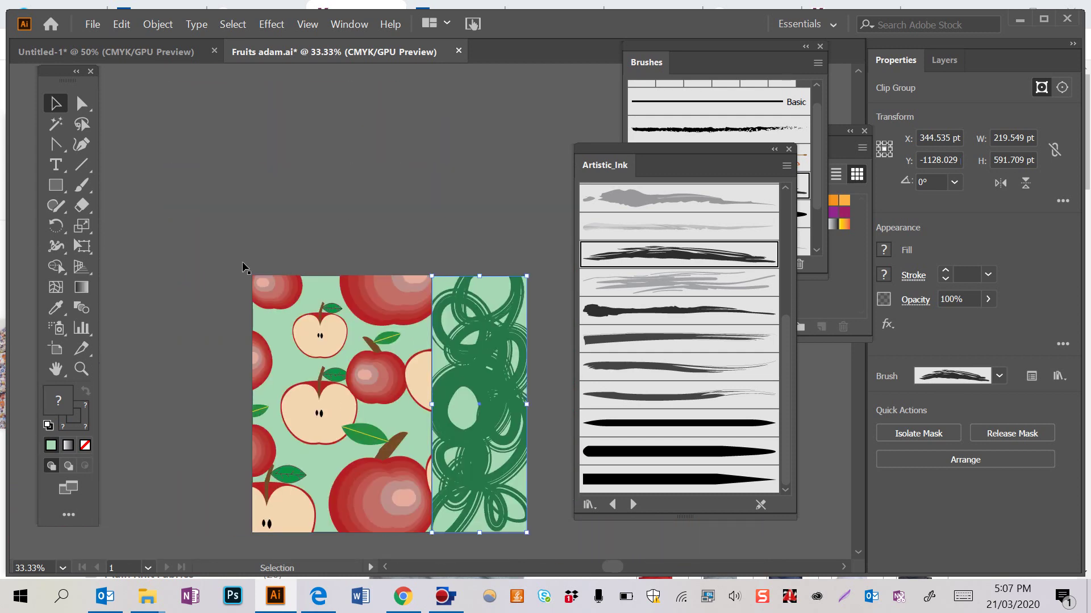
scroll(245, 267, "down", 7)
scroll(244, 267, "up", 5)
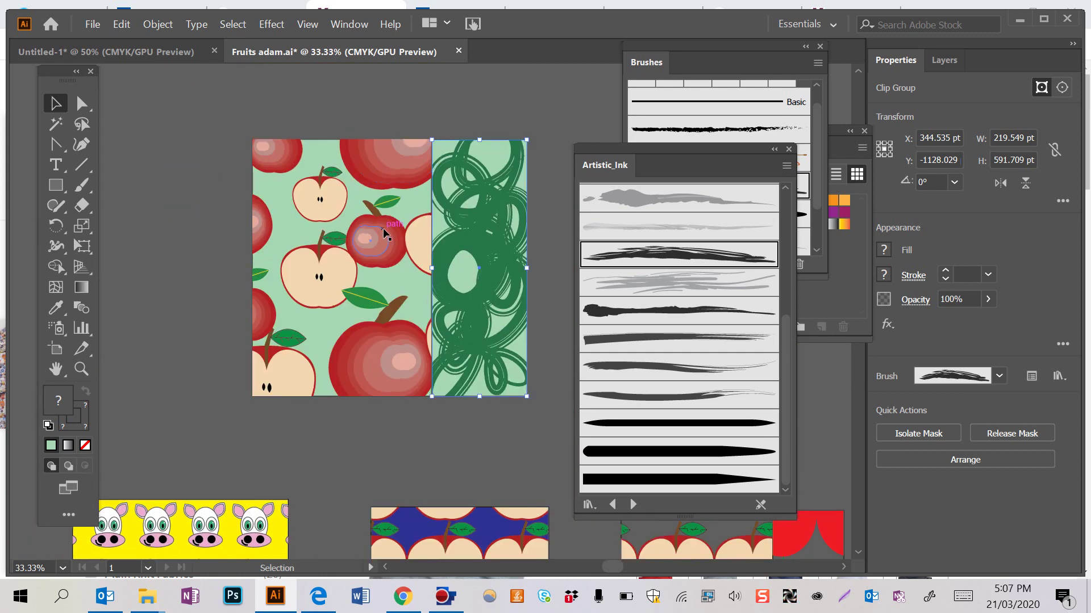
scroll(384, 233, "right", 3)
scroll(383, 233, "left", 2)
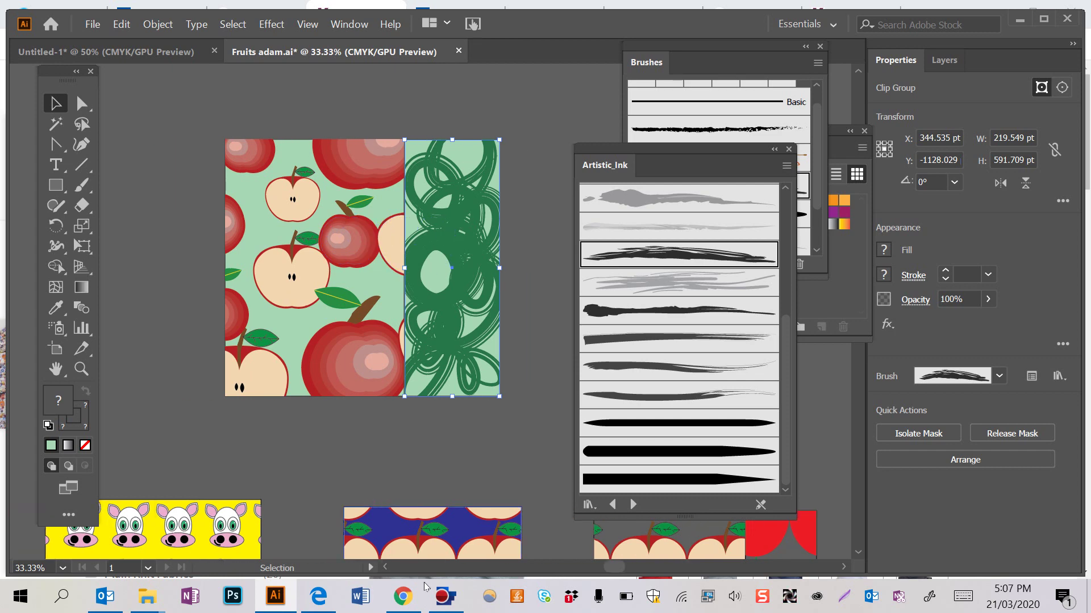